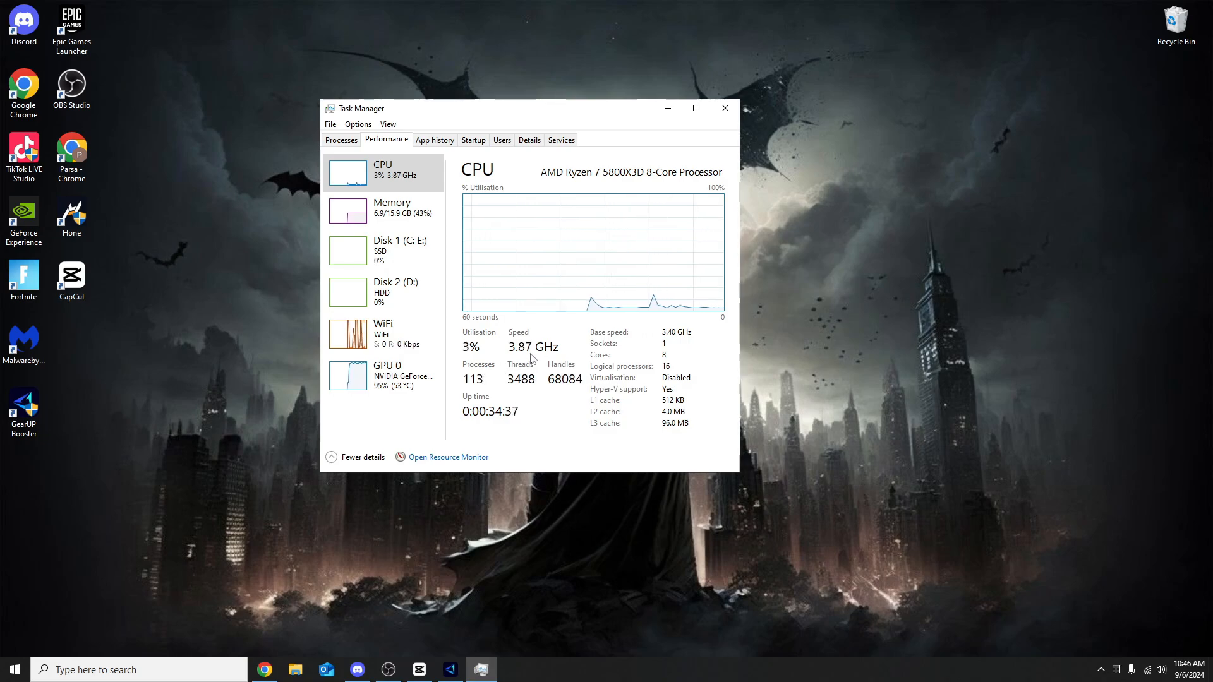
# Check the memory performance details in Task Manager and close it
pyautogui.click(395, 208)
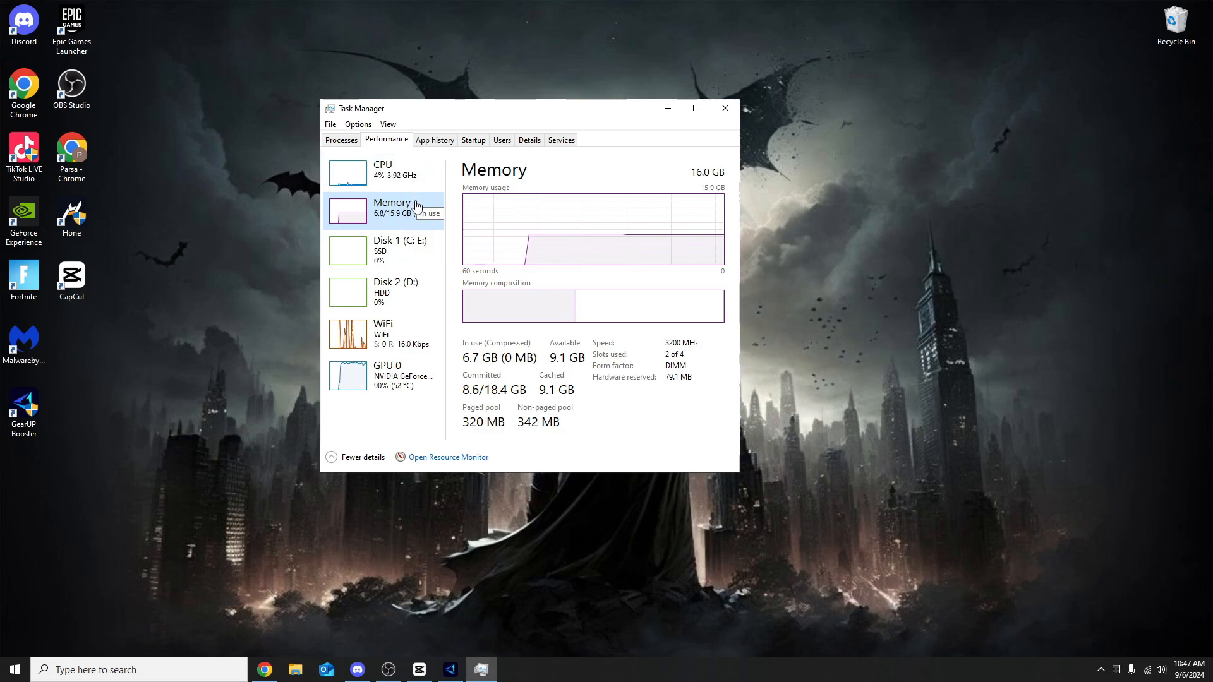
pyautogui.click(725, 108)
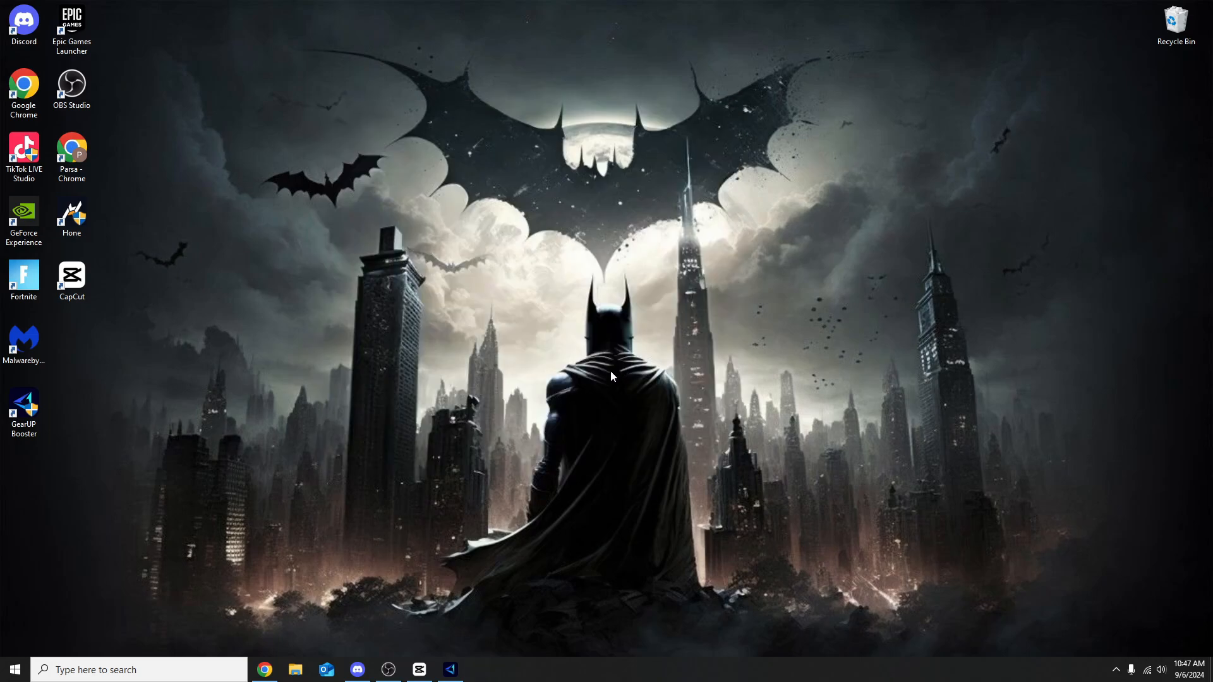
# Find the Startup Apps system settings, review which apps start at log-in, and minimise the window
pyautogui.click(119, 668)
pyautogui.write('star')
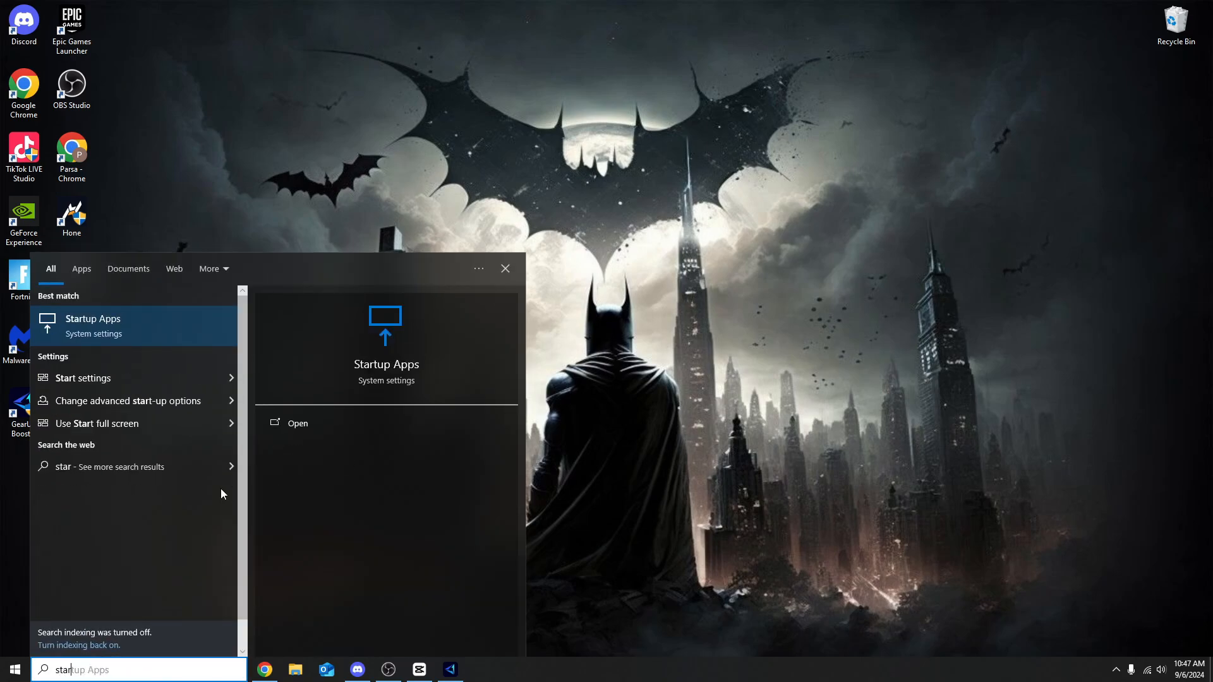
pyautogui.click(144, 328)
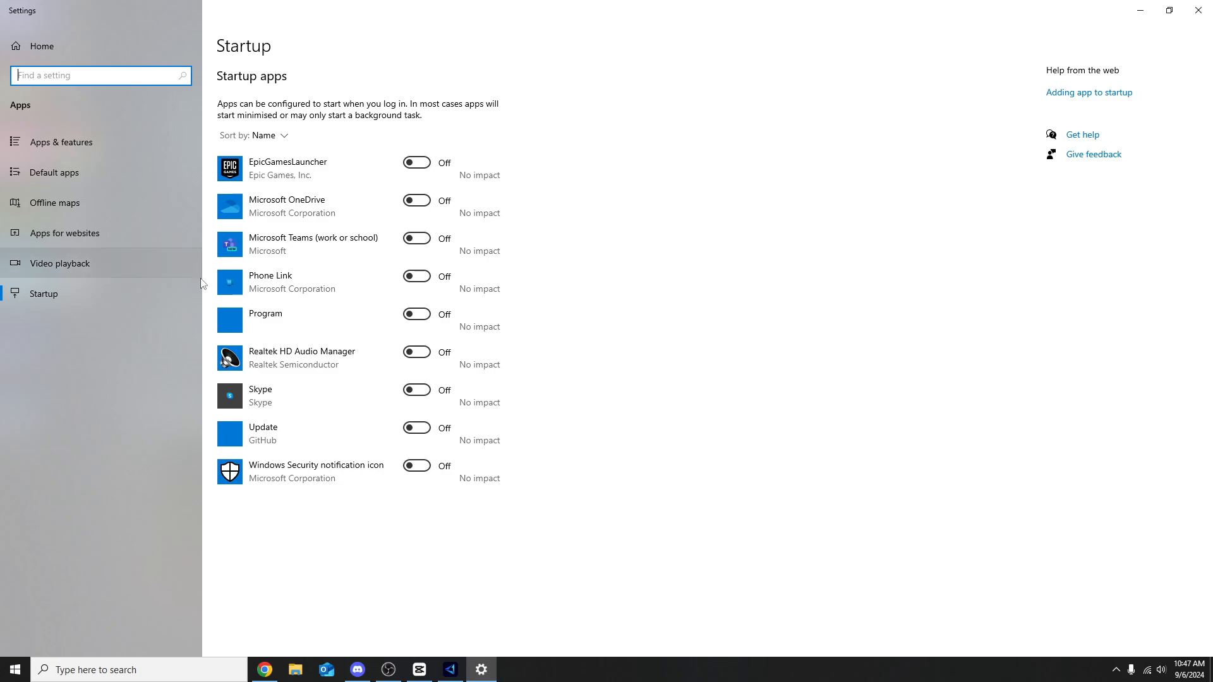
pyautogui.click(1132, 7)
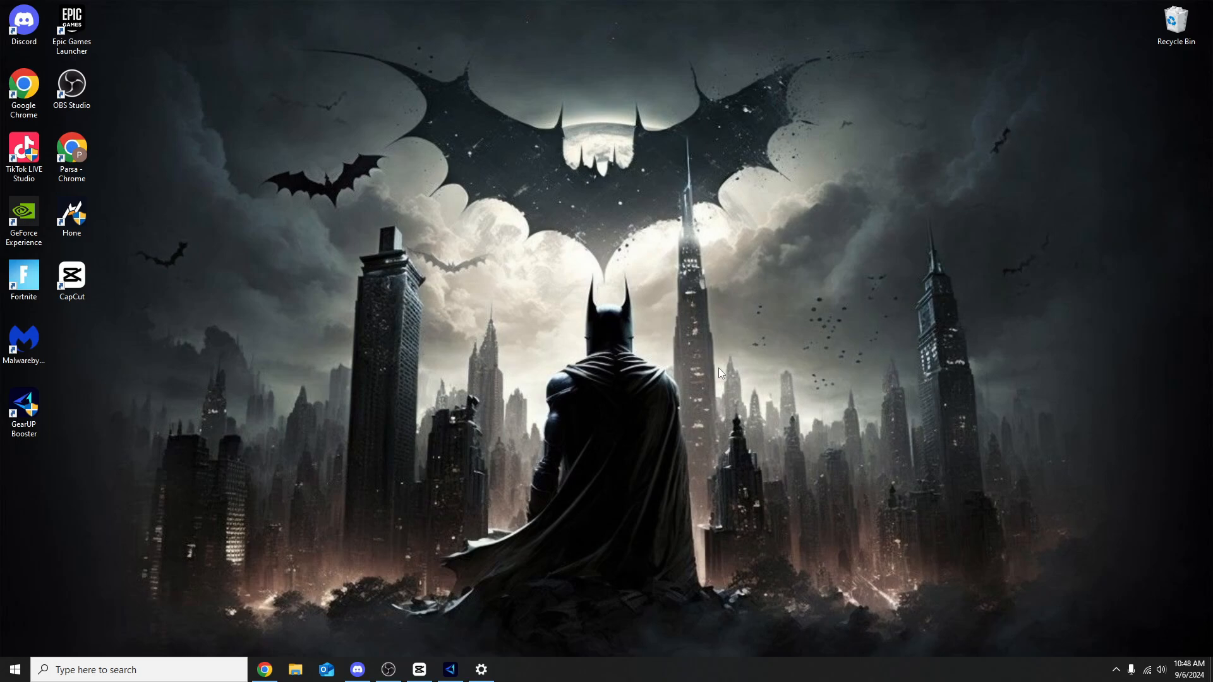
# Move the GearUP Booster desktop shortcut below CapCut and launch GearUP Booster from it
pyautogui.moveTo(28, 410); pyautogui.dragTo(84, 347)
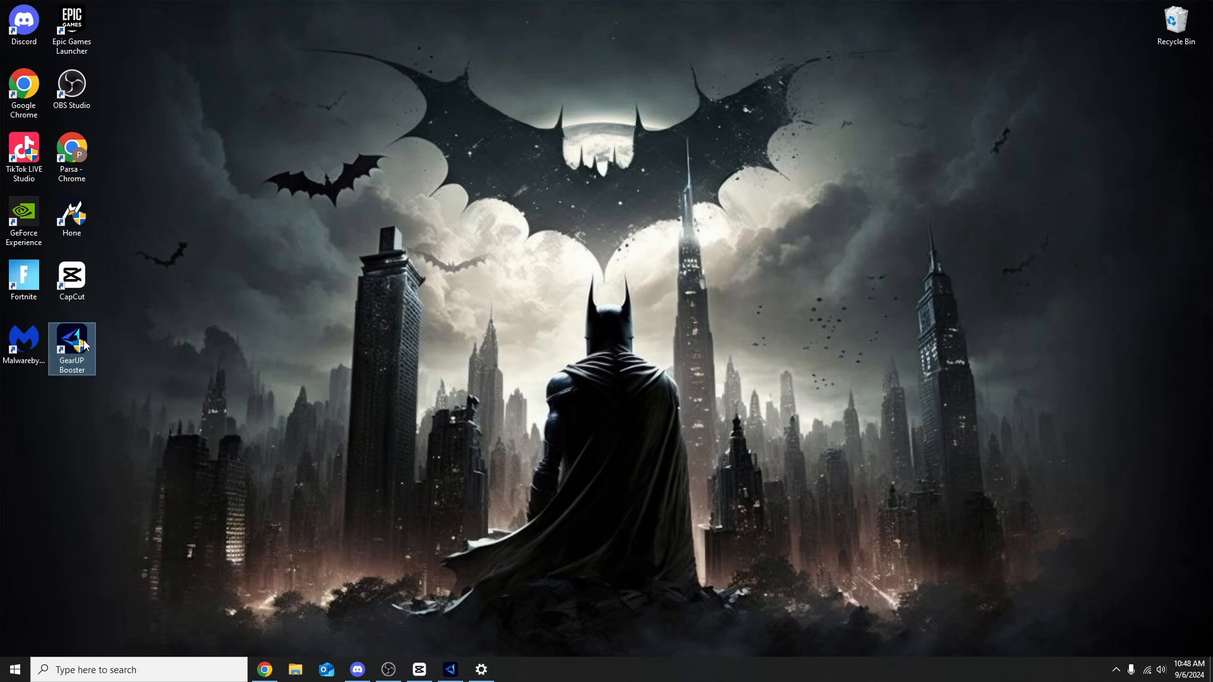
pyautogui.doubleClick(85, 345)
pyautogui.click(575, 428)
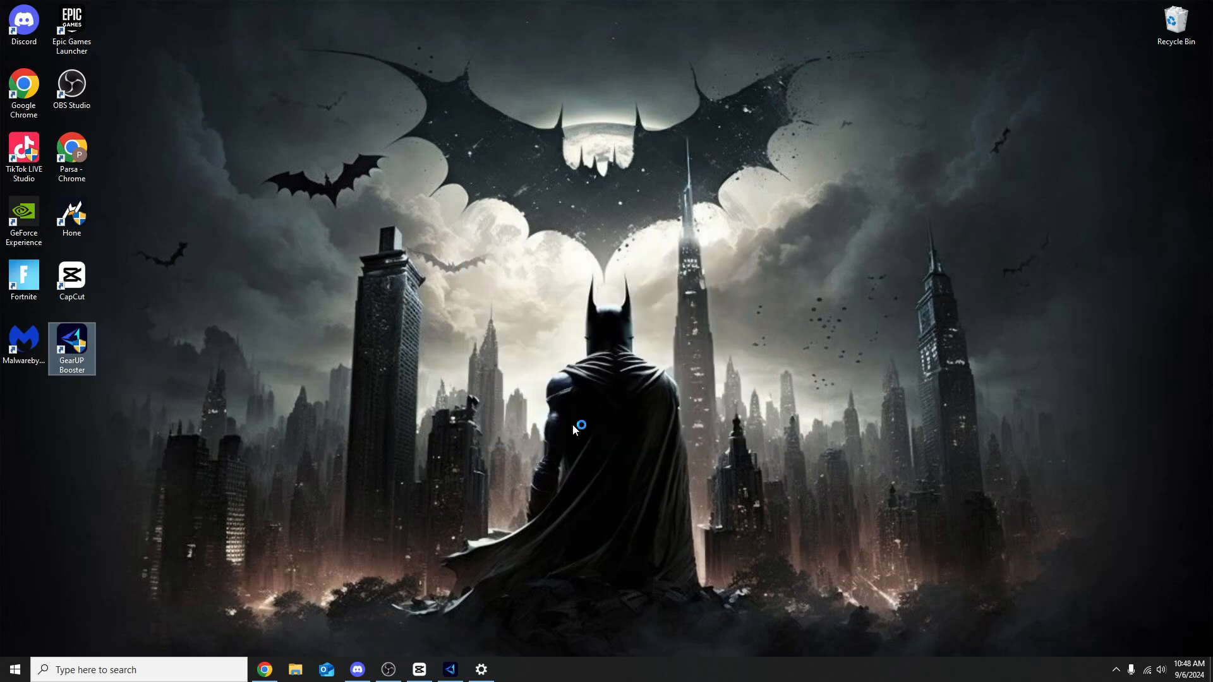
# Boost Fortnite and launch the game from its boost page
pyautogui.moveTo(396, 322)
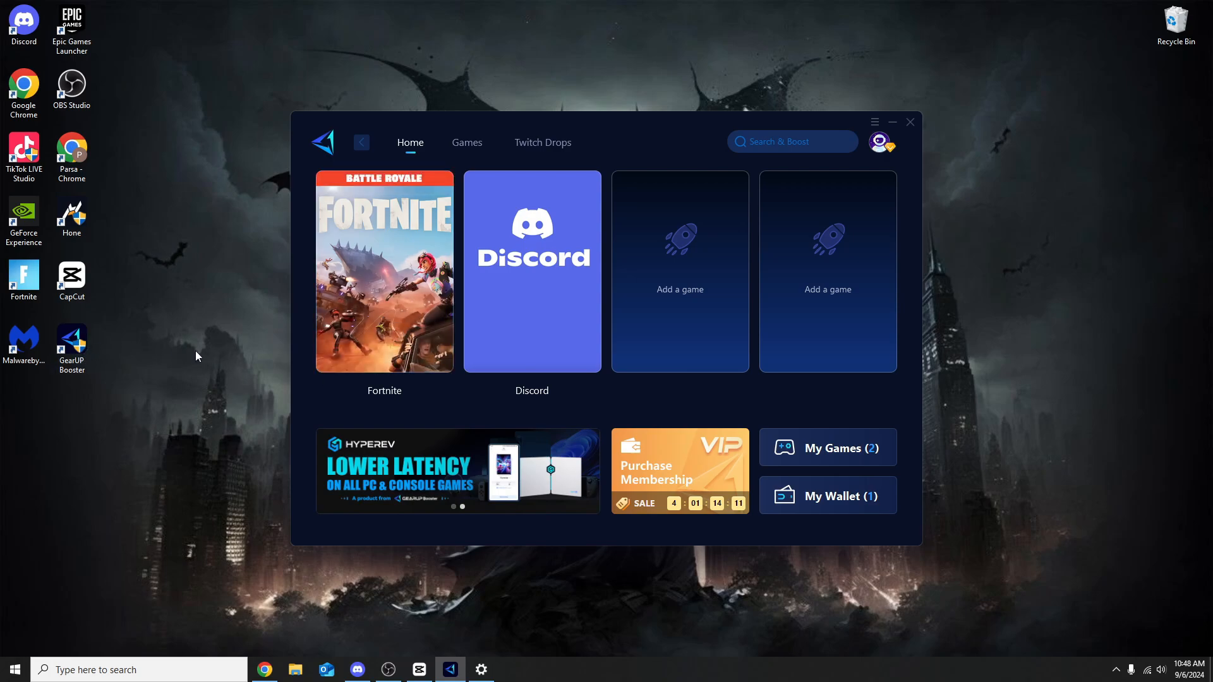
pyautogui.moveTo(377, 348)
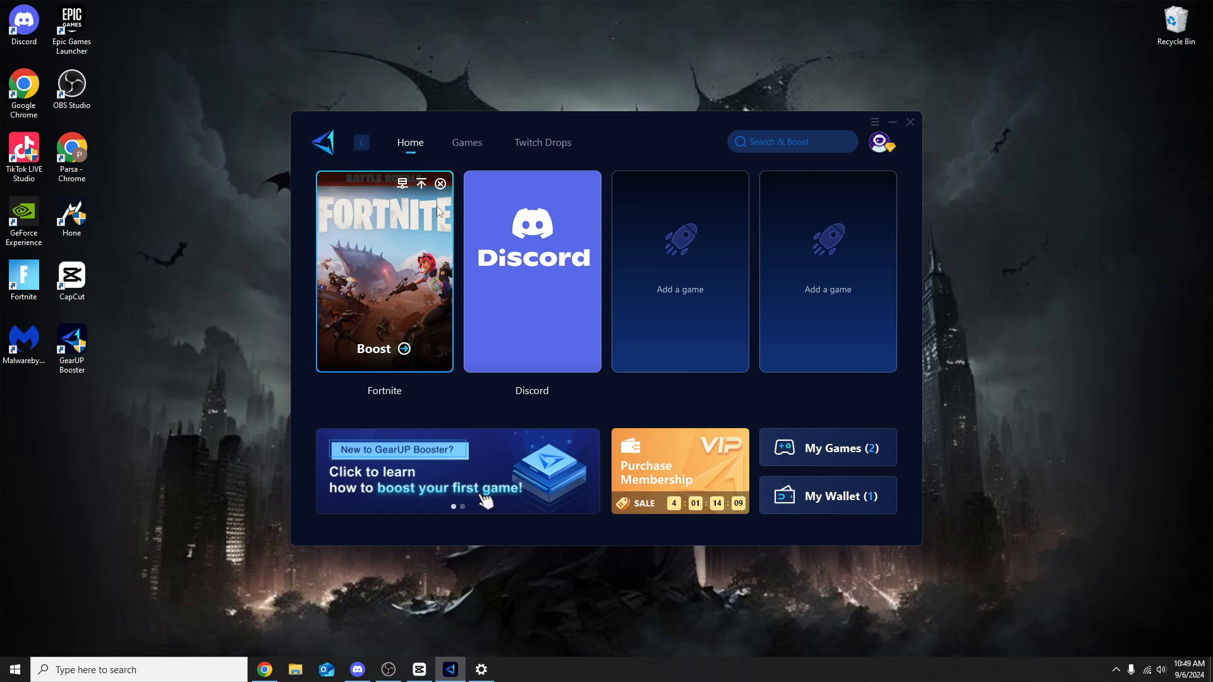
pyautogui.click(384, 355)
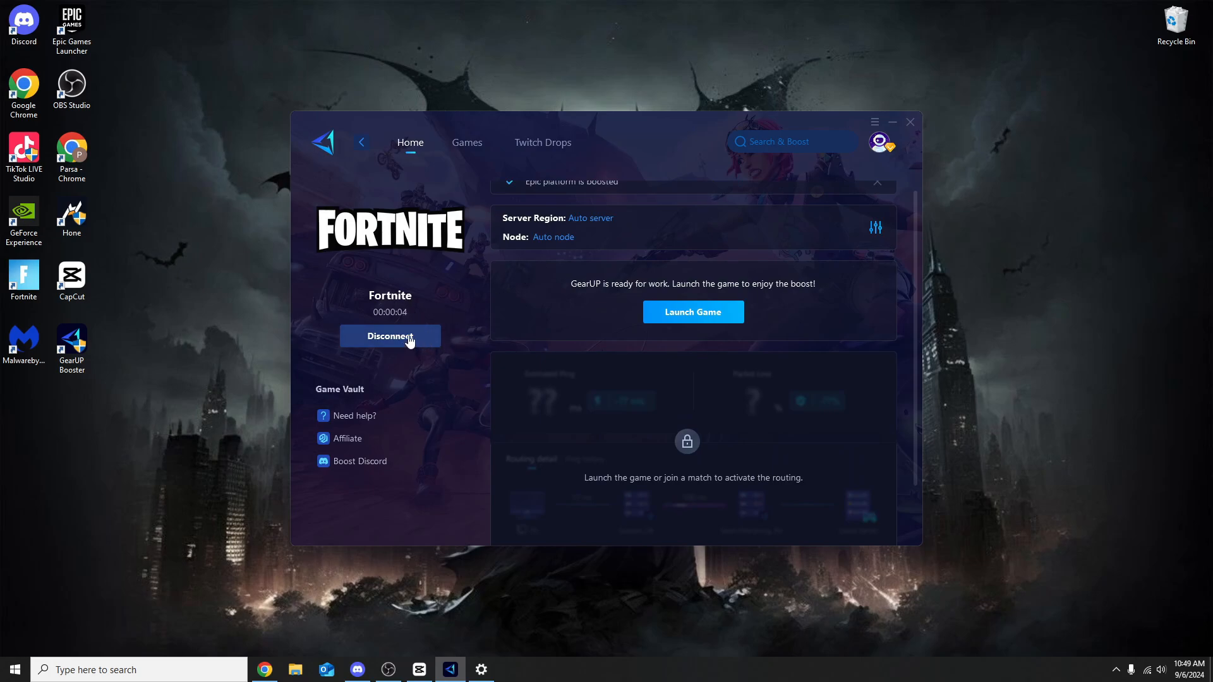
pyautogui.scroll(1, 652, 270)
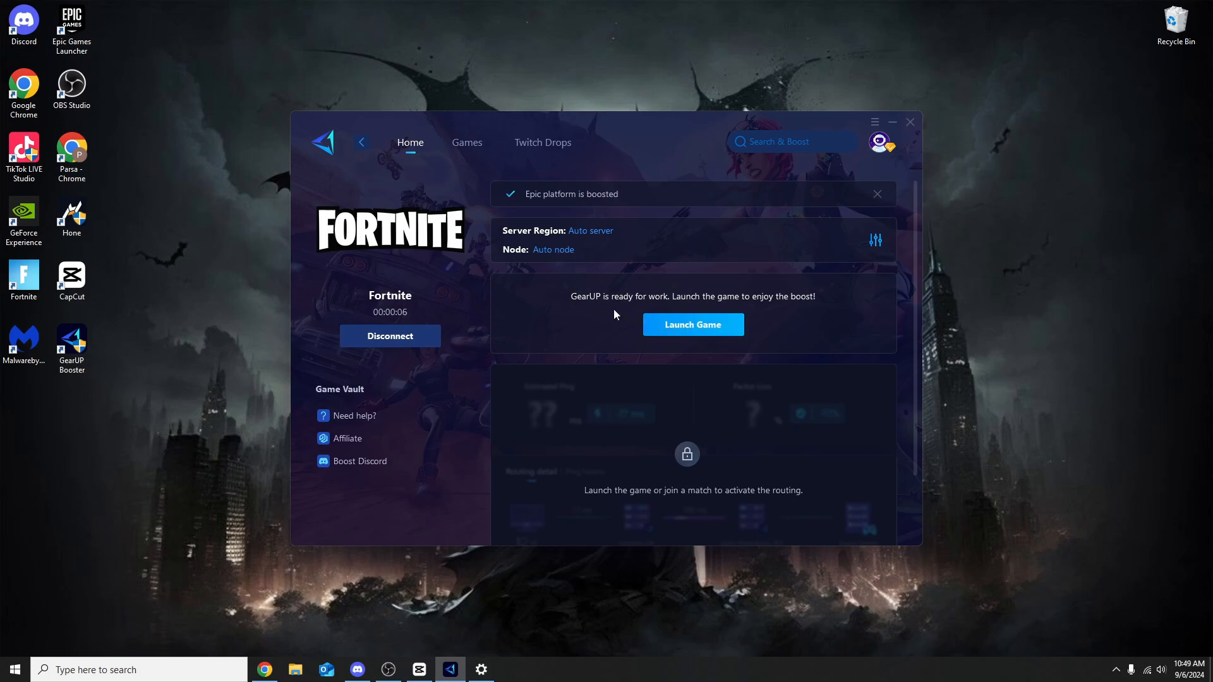
pyautogui.click(674, 329)
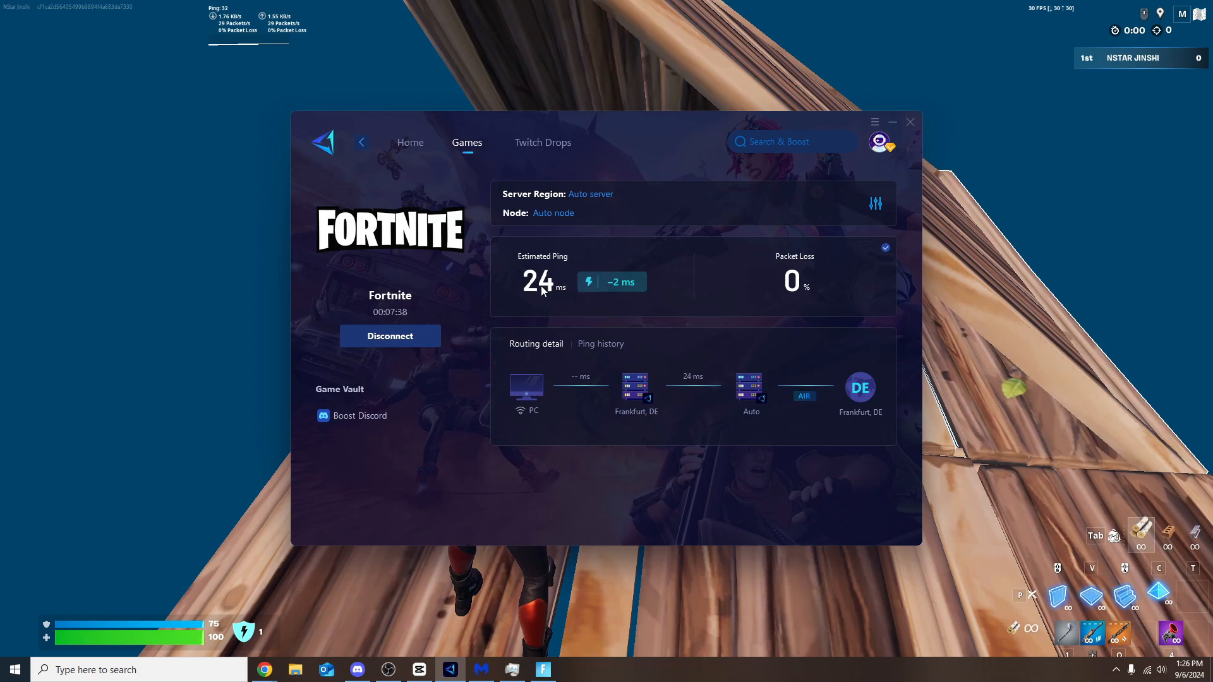
# Try Europe as Fortnite's game server region, cancel the change and close the region selection
pyautogui.moveTo(613, 289)
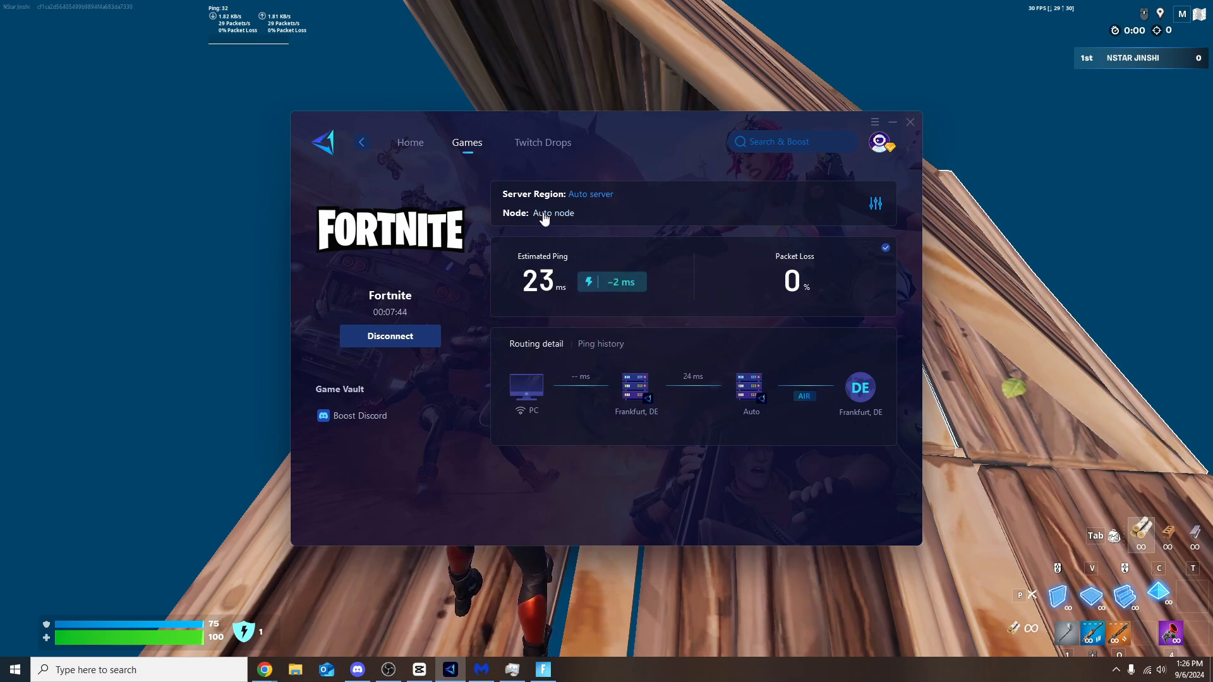
pyautogui.click(594, 195)
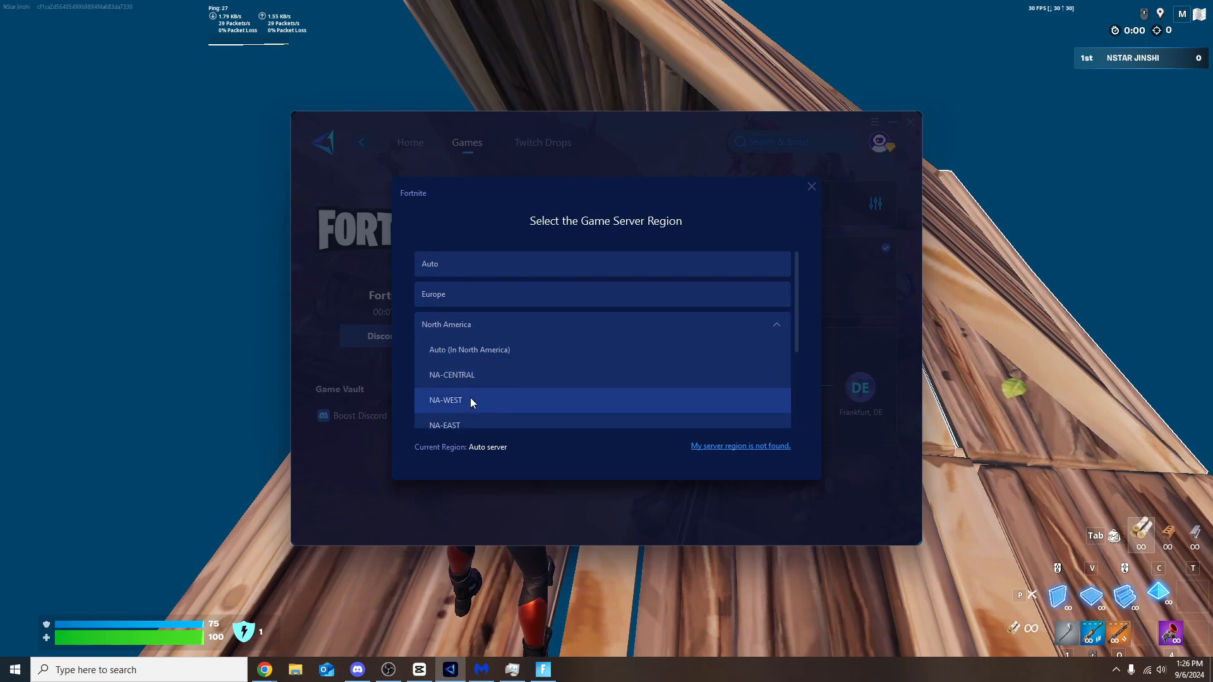
pyautogui.click(509, 293)
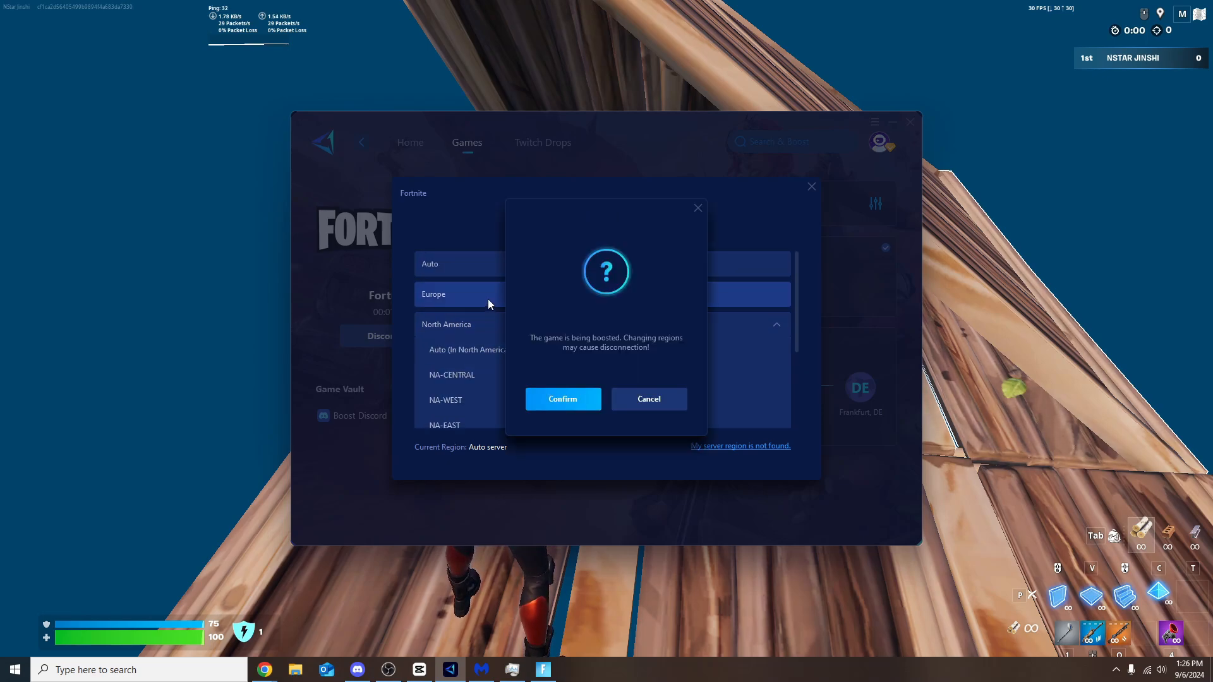
pyautogui.click(640, 401)
pyautogui.click(811, 186)
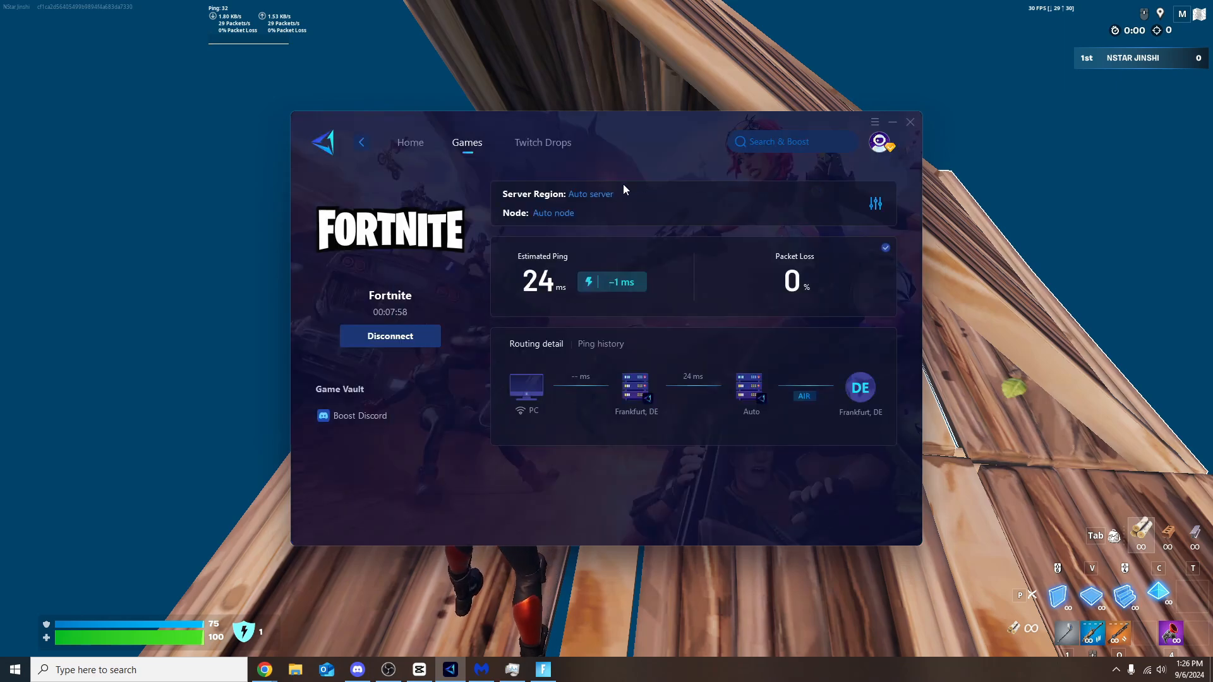
# Look through the available game server nodes with their pings and modes, leaving the selection without switching nodes
pyautogui.click(544, 218)
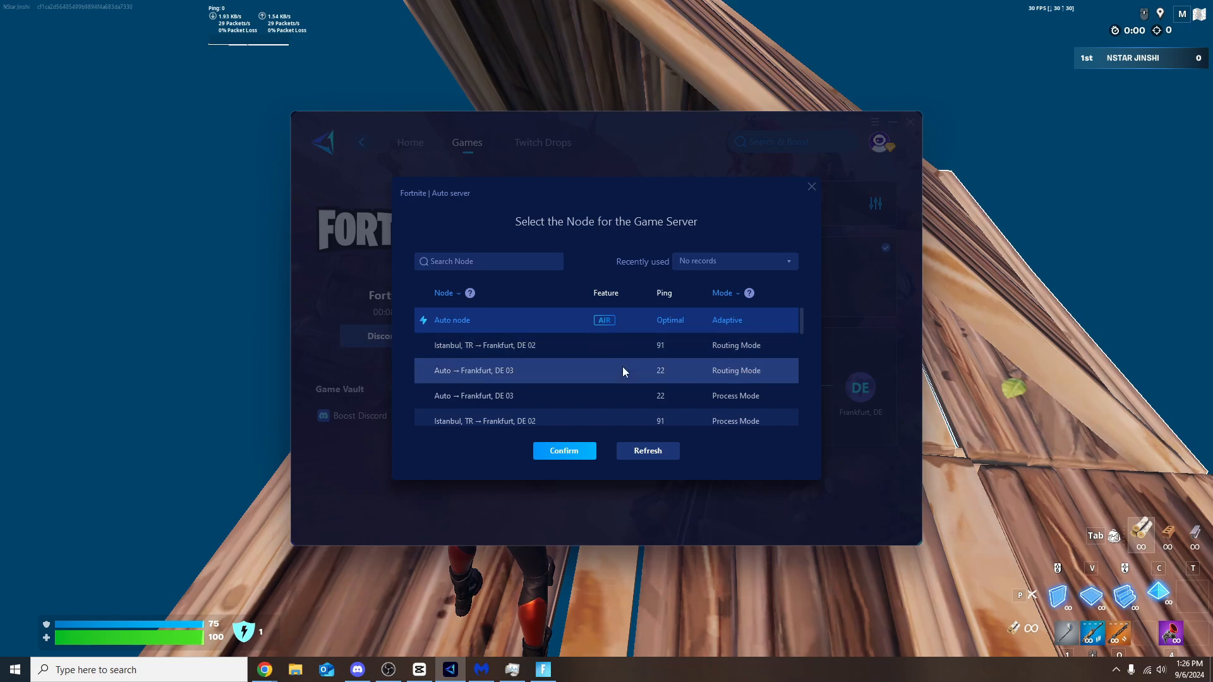
pyautogui.scroll(-1, 607, 376)
pyautogui.scroll(-2, 593, 382)
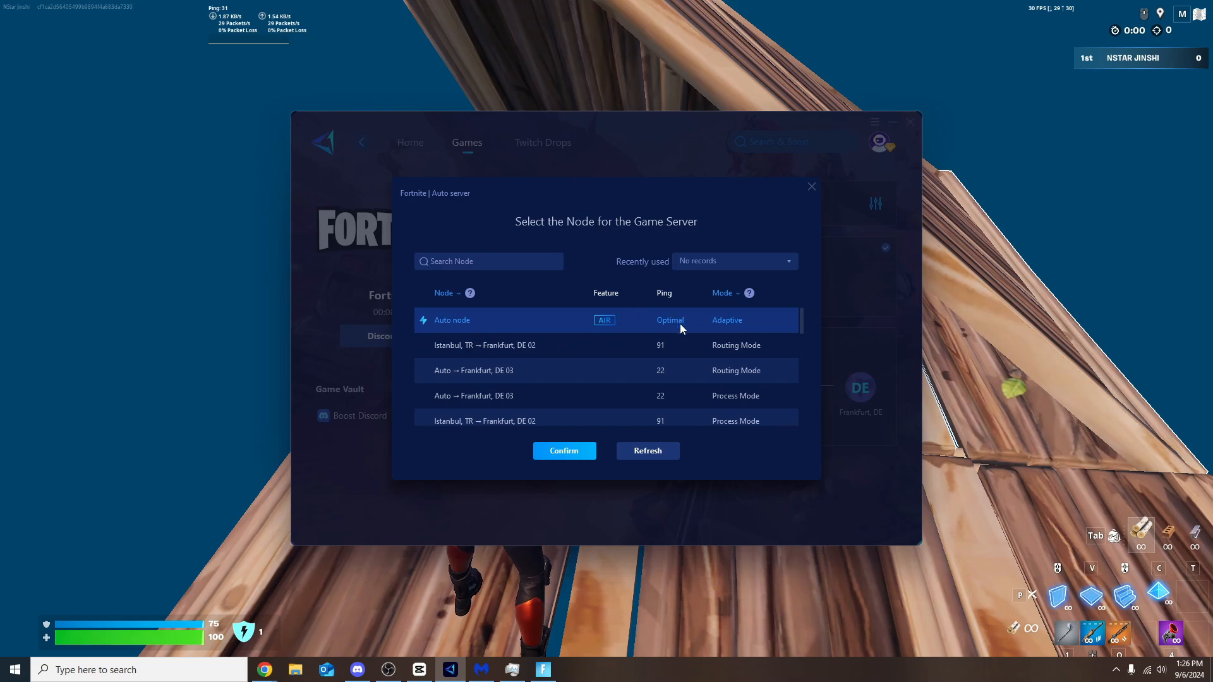
pyautogui.scroll(-5, 595, 332)
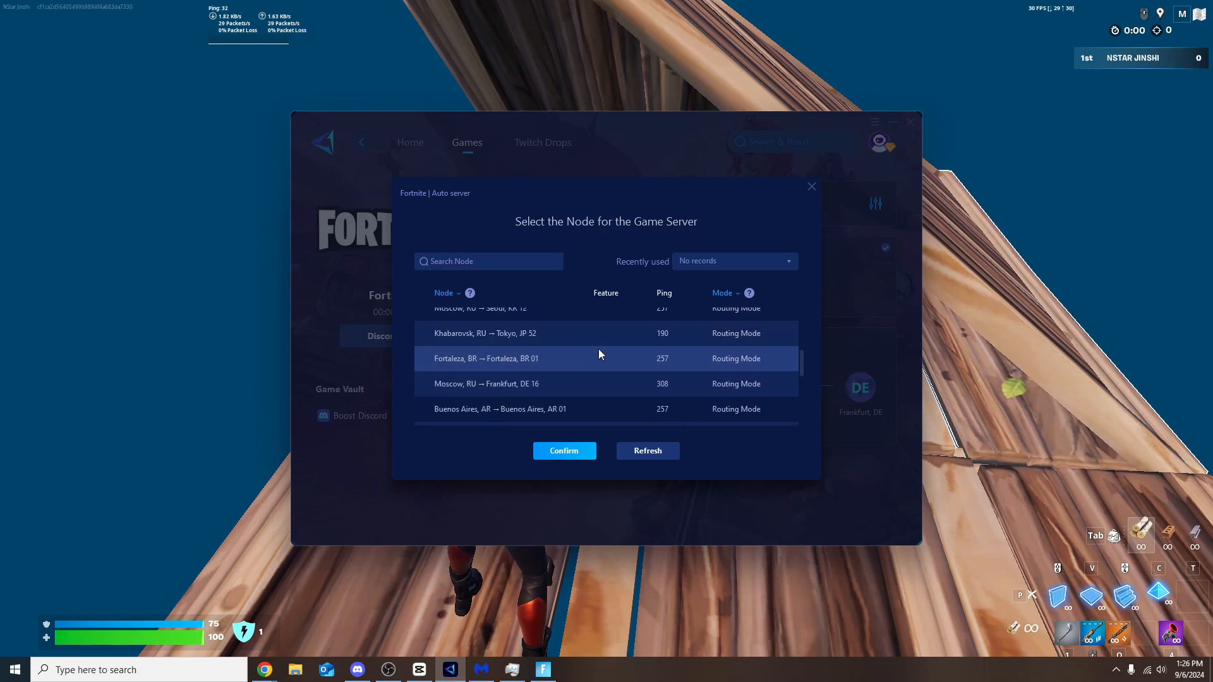
pyautogui.scroll(-1, 599, 354)
pyautogui.click(567, 452)
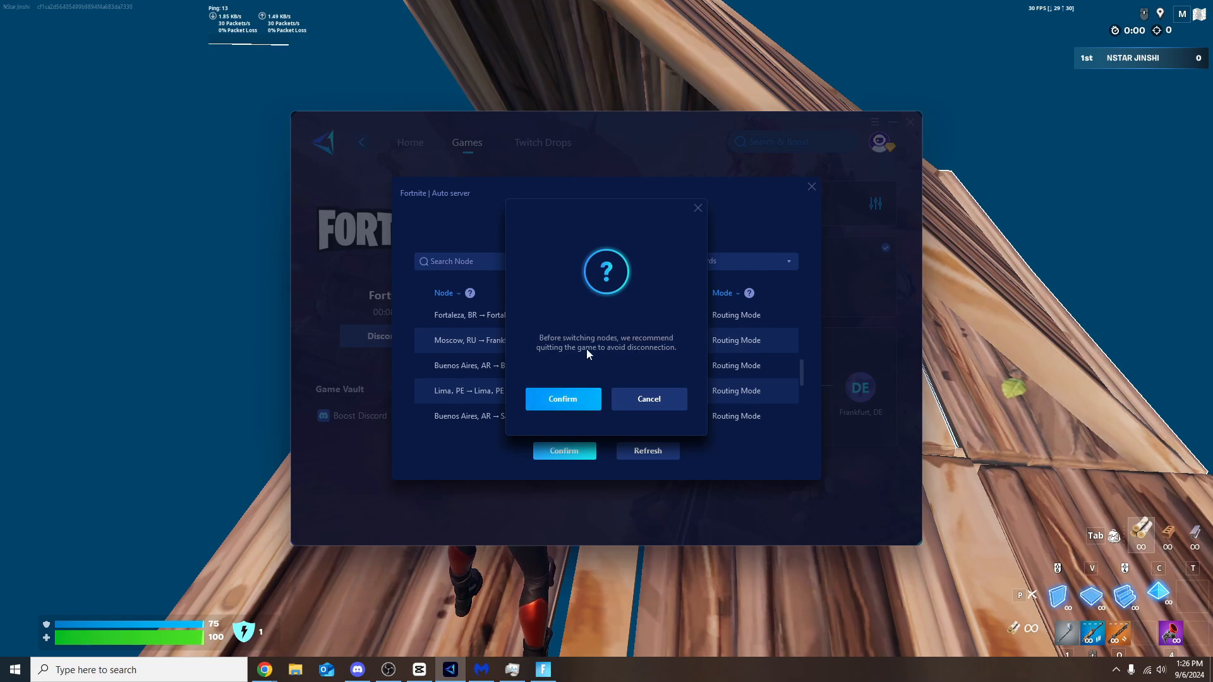
pyautogui.click(635, 404)
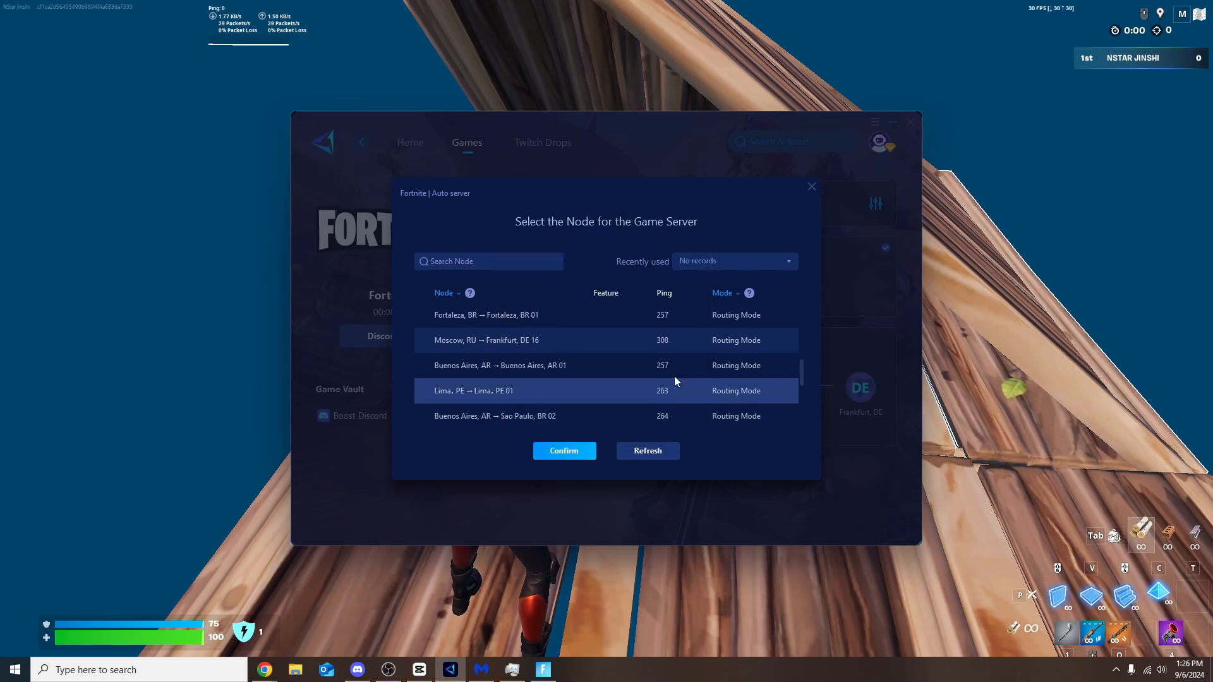
pyautogui.click(812, 187)
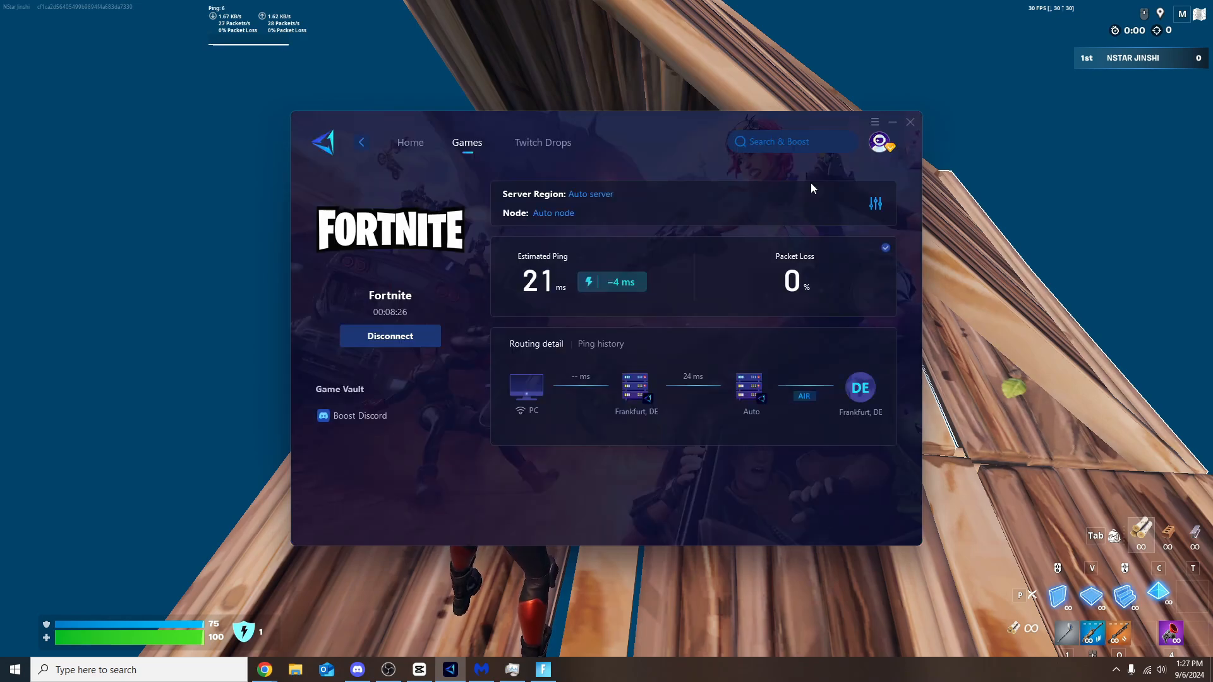
# Browse the catalogue of popular games that can be boosted
pyautogui.click(467, 145)
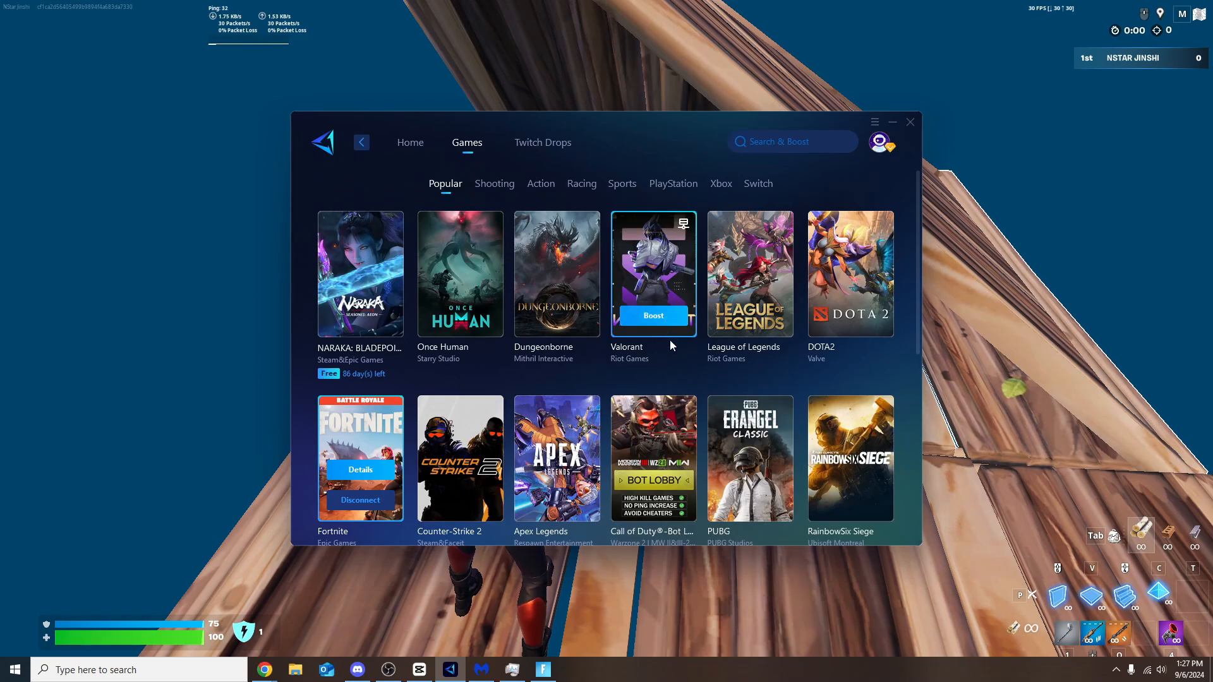
pyautogui.moveTo(682, 319)
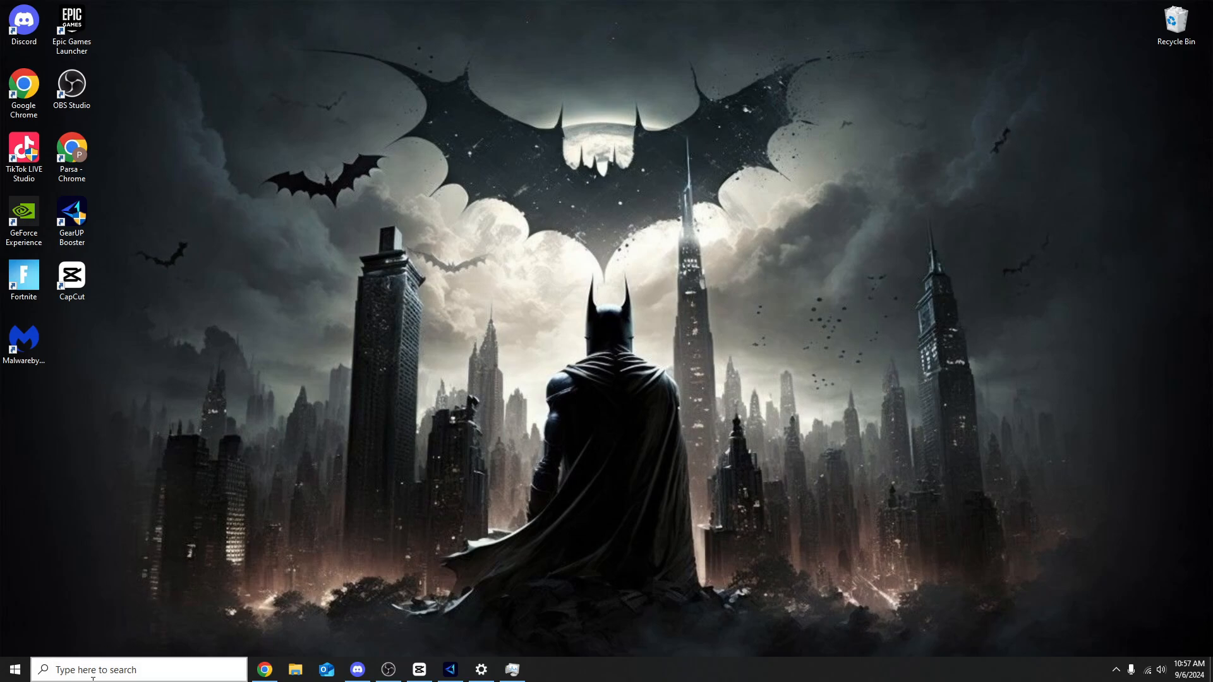
# Search Windows for the Registry Editor and run it as administrator
pyautogui.click(139, 669)
pyautogui.write('red')
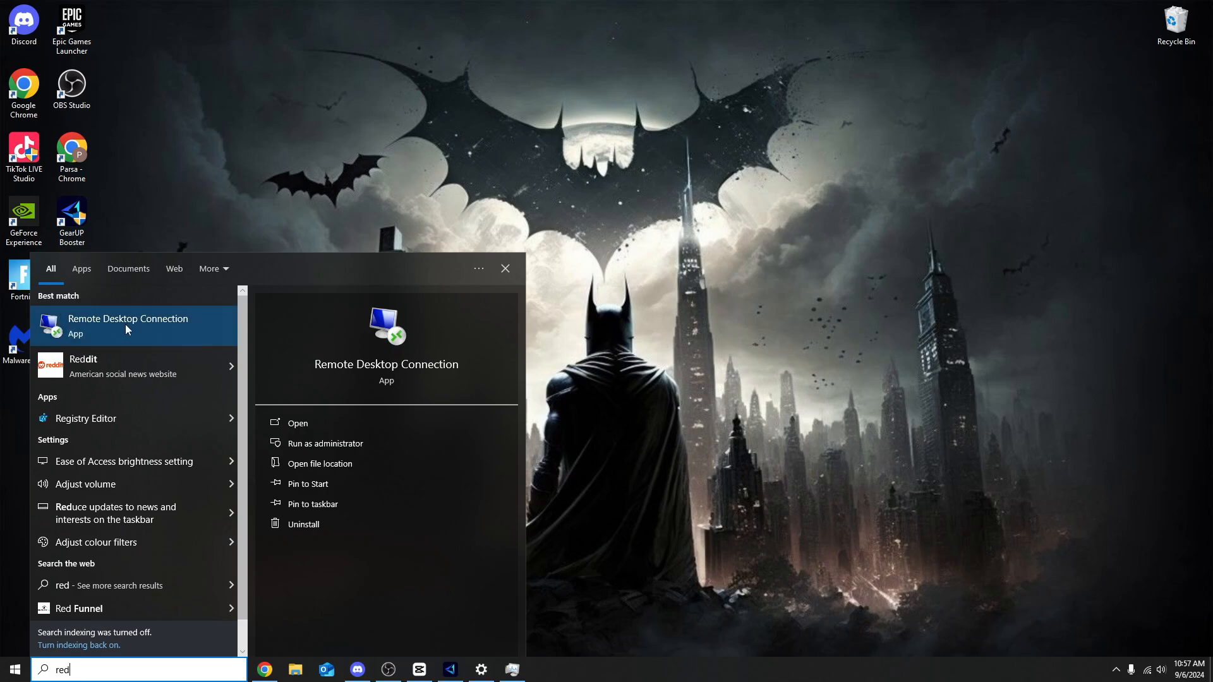
pyautogui.press('BackSpace')
pyautogui.click(296, 445)
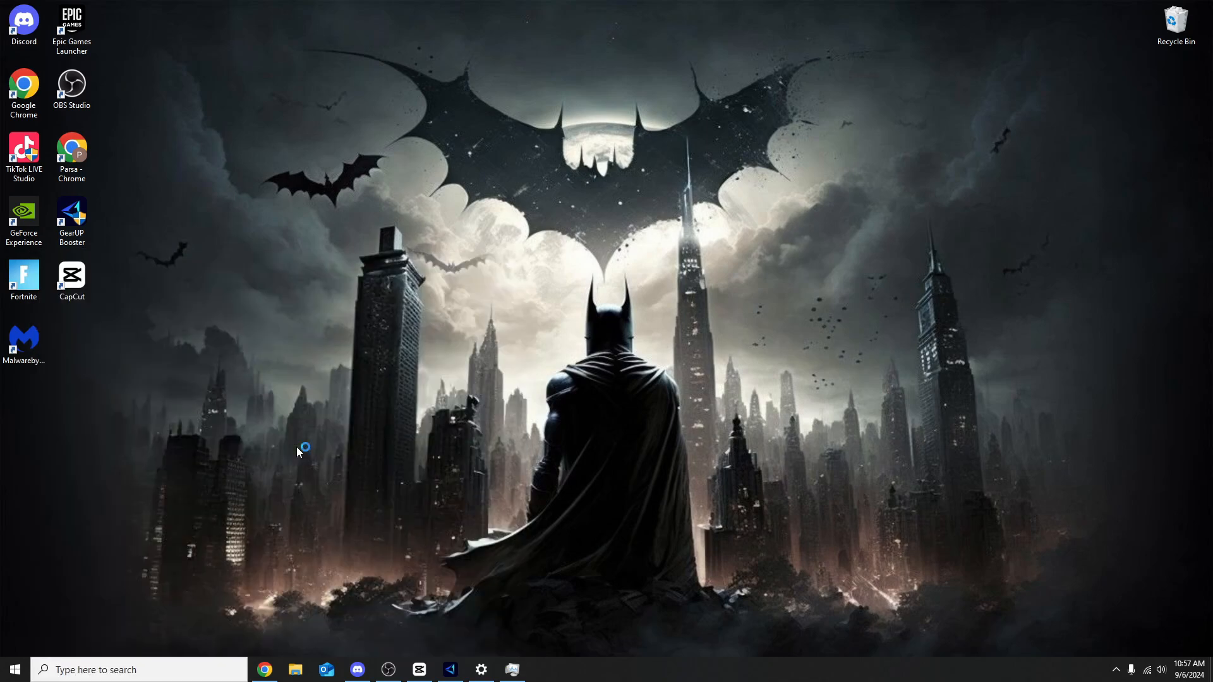
pyautogui.click(542, 411)
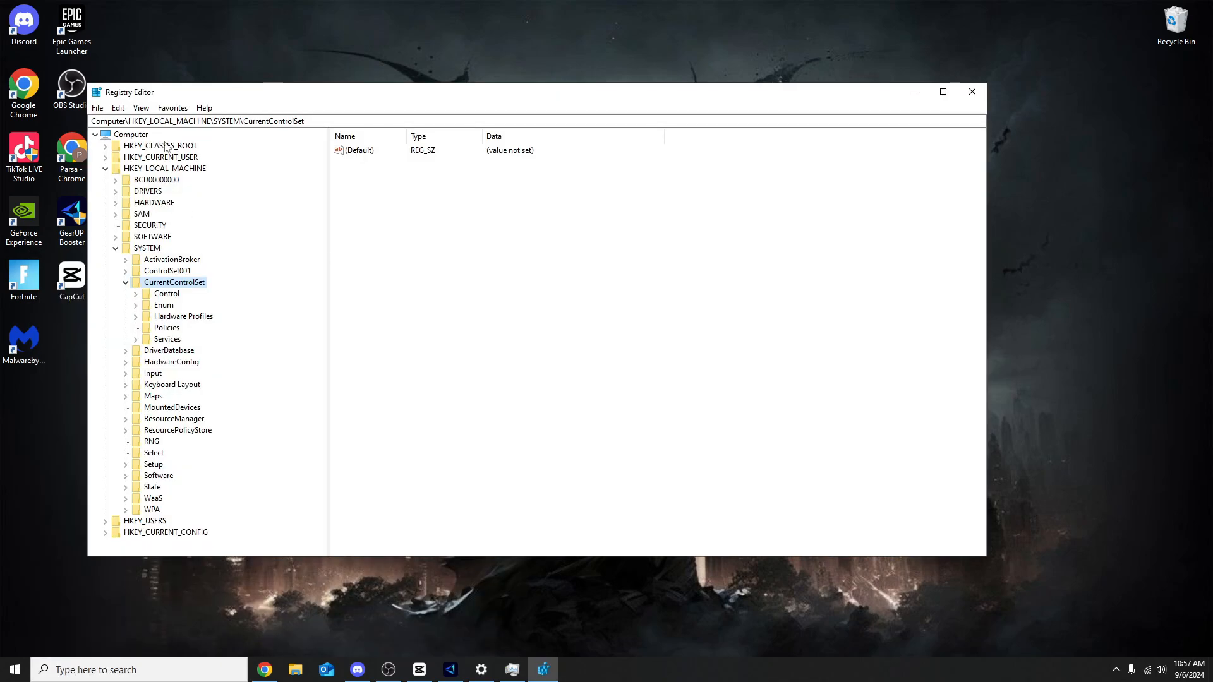
# Open the registry key HKEY_LOCAL_MACHINE\SYSTEM\CurrentControlSet\Control\Power
pyautogui.click(106, 168)
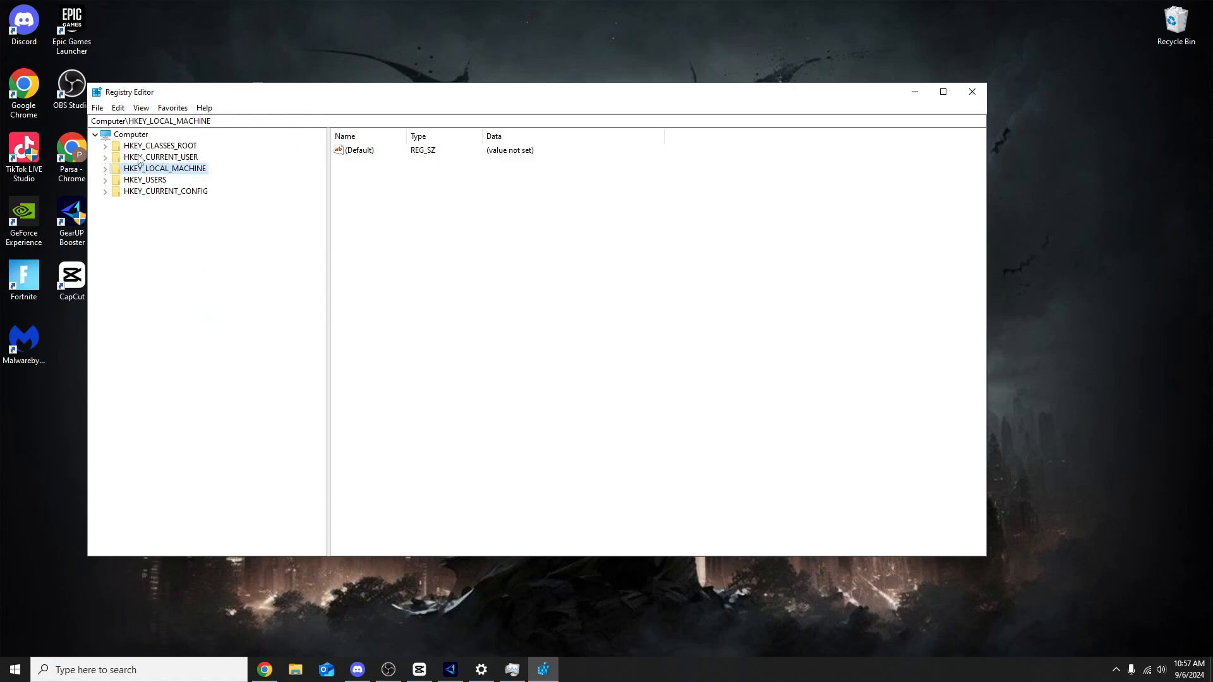
pyautogui.click(105, 169)
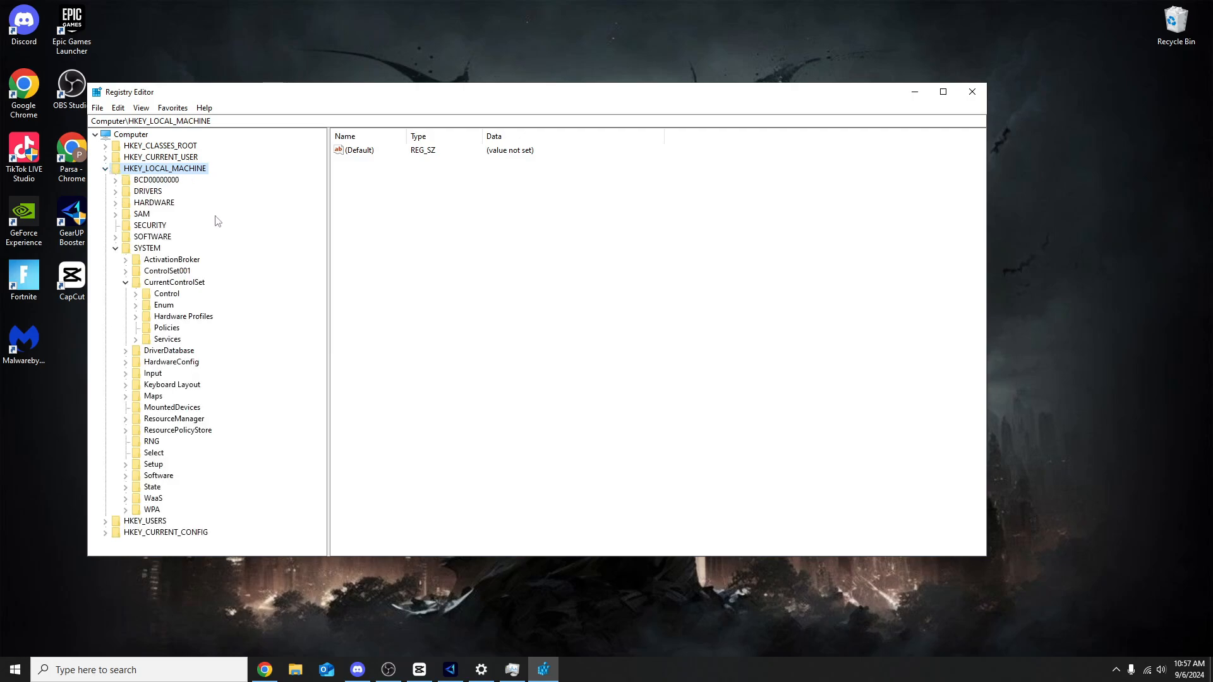
pyautogui.click(150, 249)
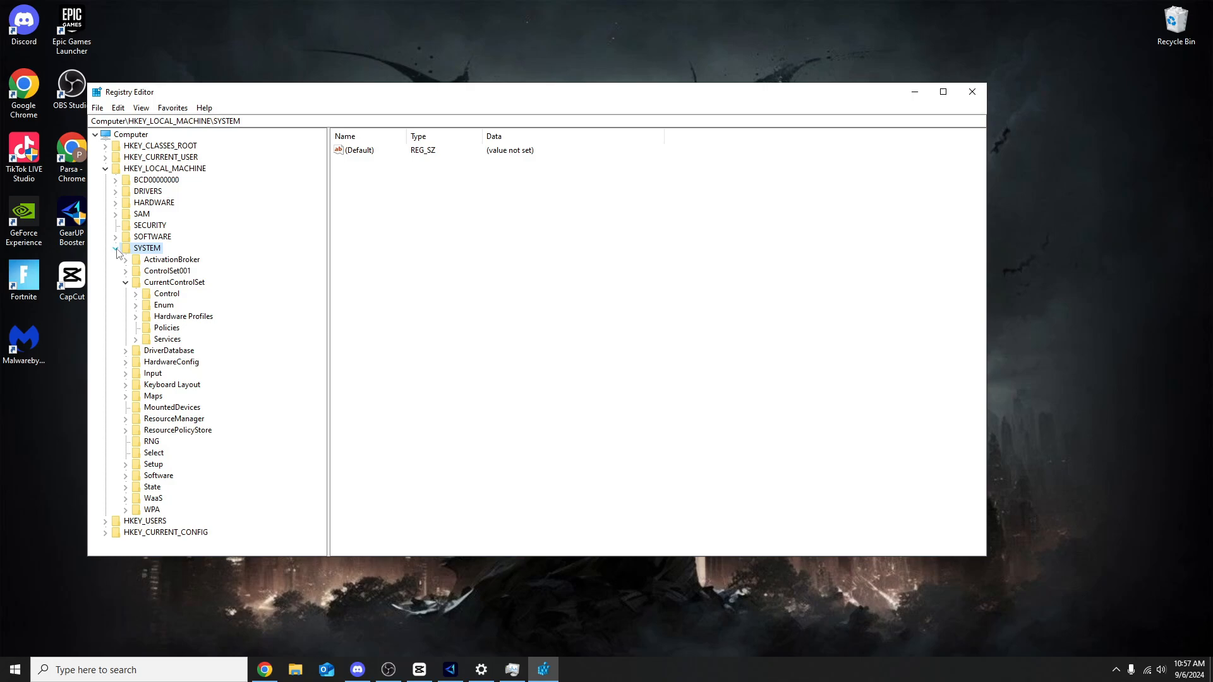
pyautogui.click(146, 284)
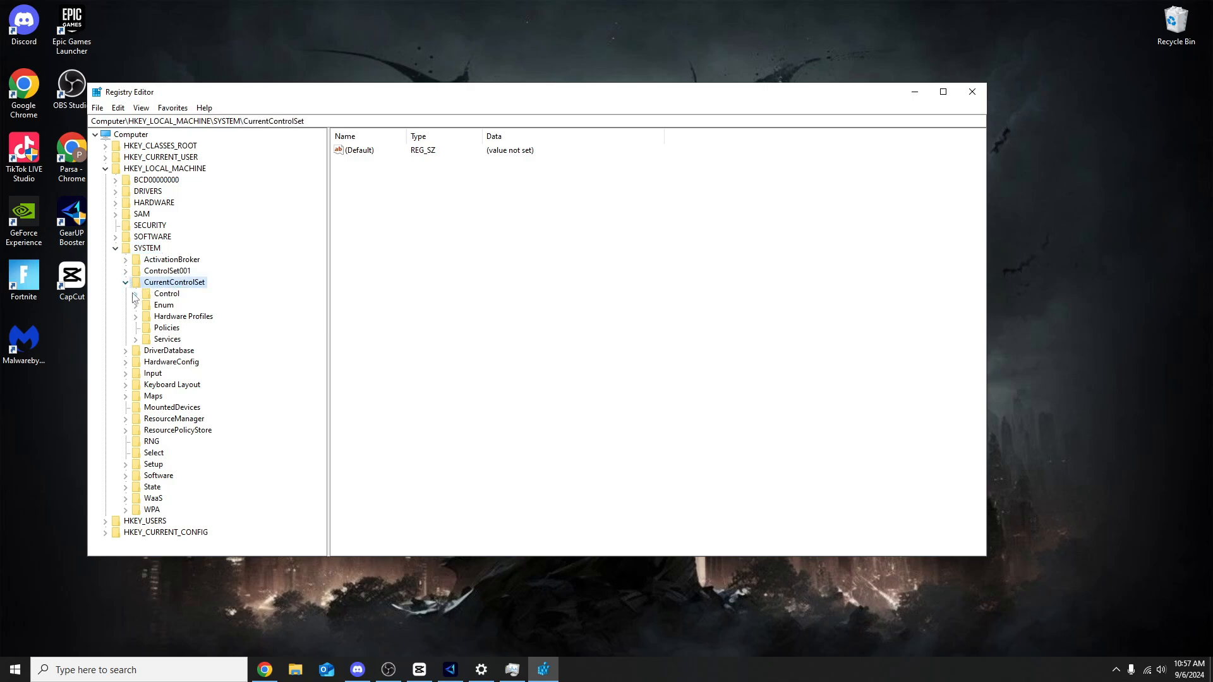
pyautogui.click(136, 294)
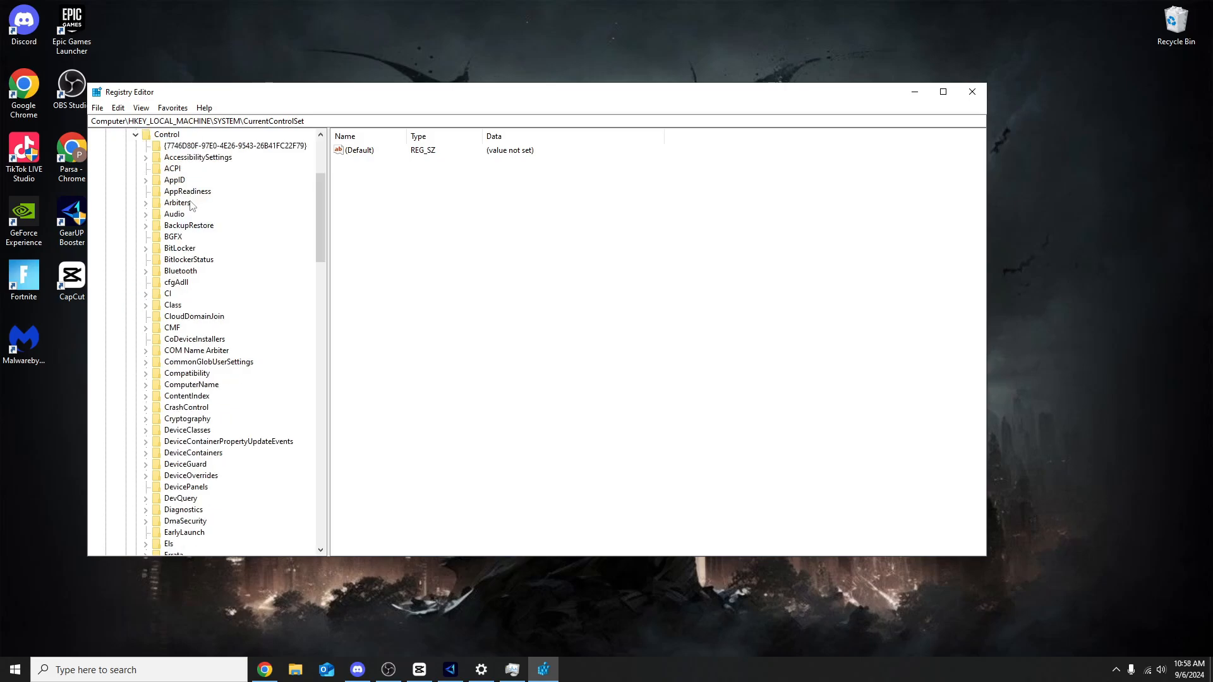
pyautogui.scroll(2, 190, 208)
pyautogui.scroll(-4, 199, 265)
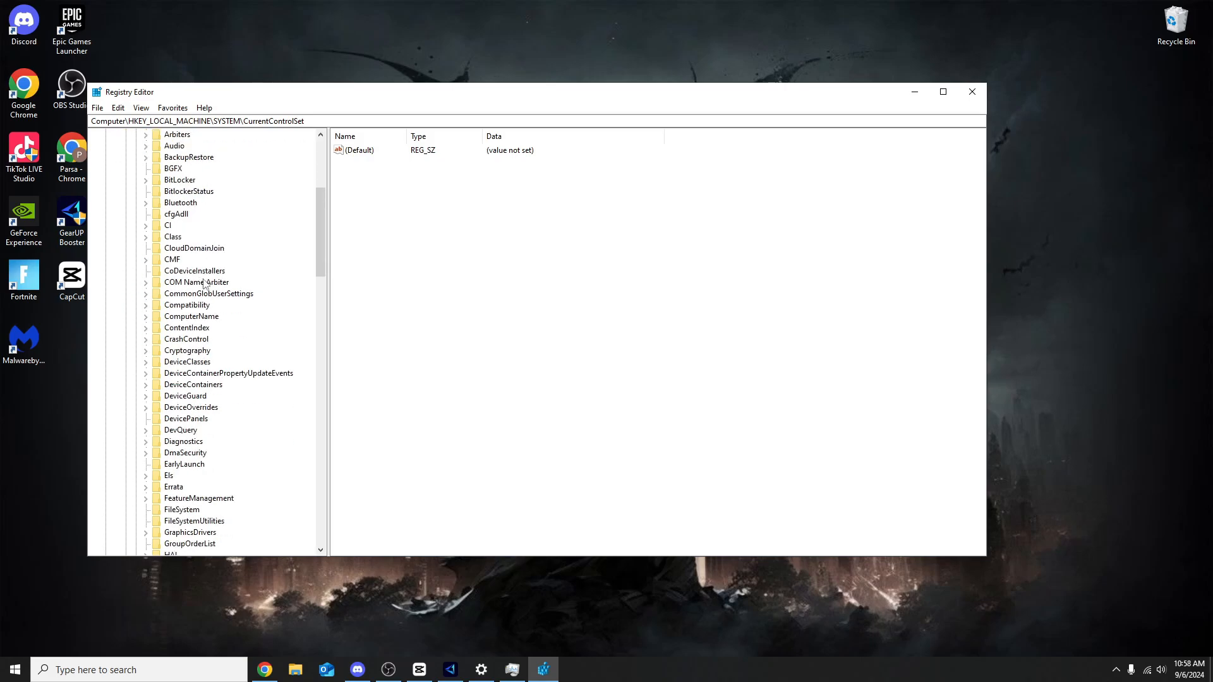
pyautogui.scroll(-20, 204, 283)
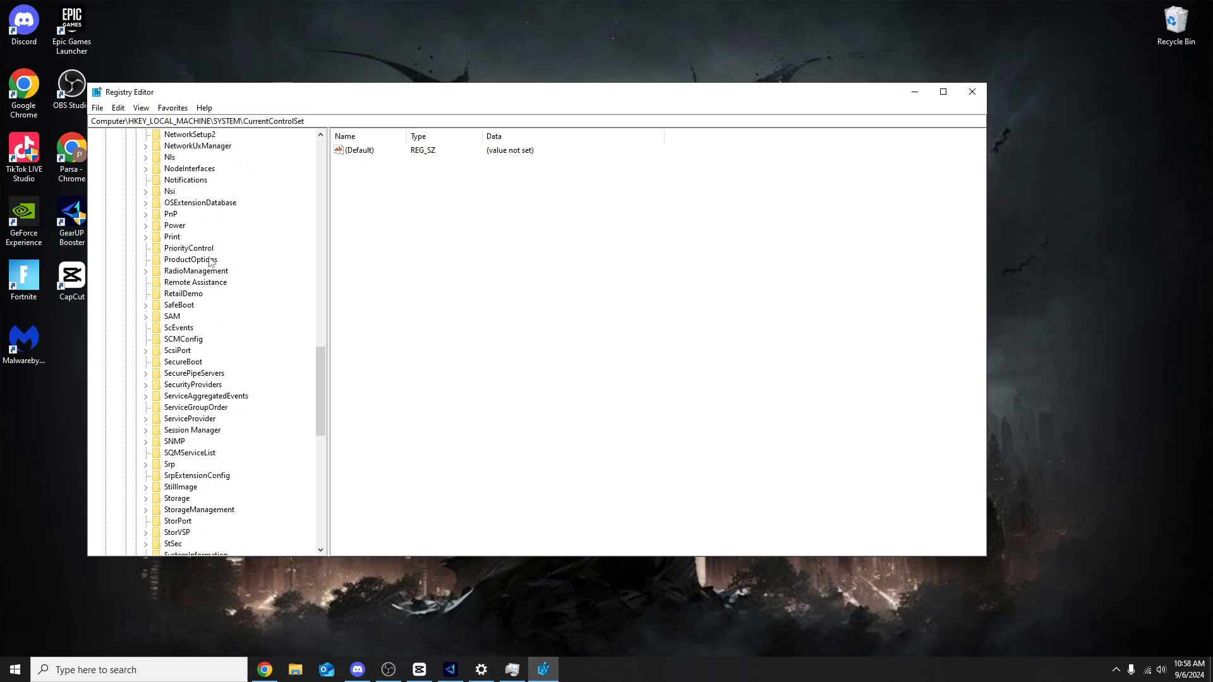
pyautogui.click(174, 227)
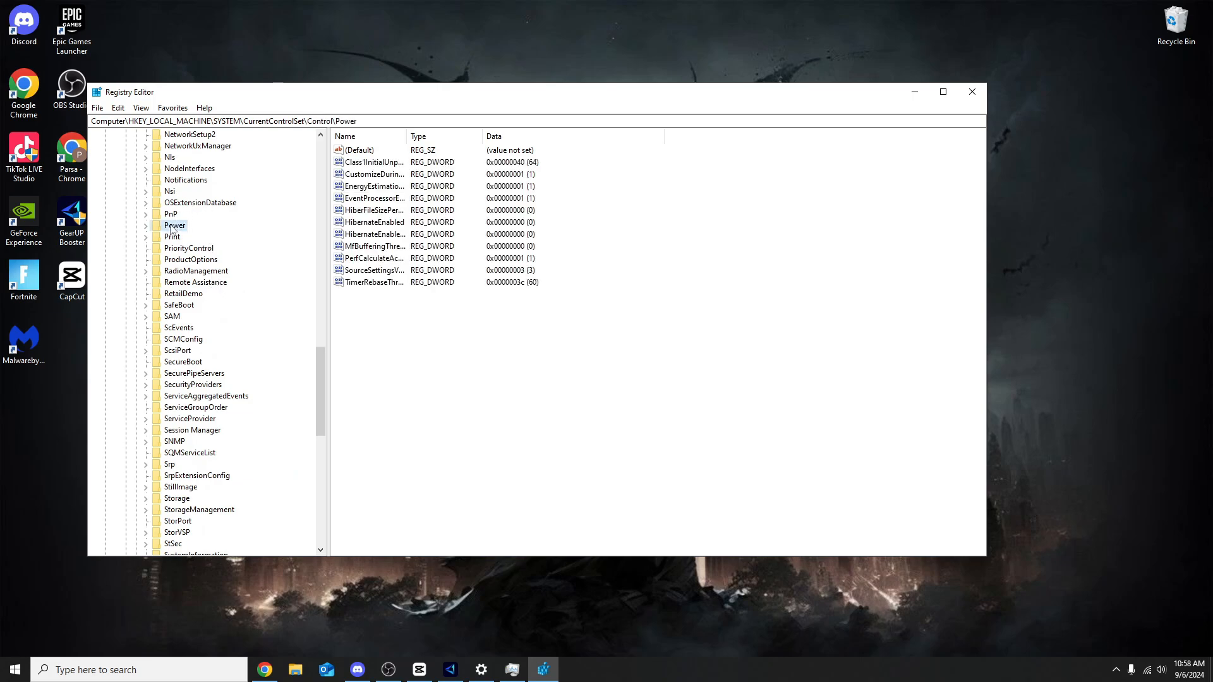
# Open the PowerThrottling subkey of the Power key and set its PowerThrottlingOff value to 1
pyautogui.click(146, 227)
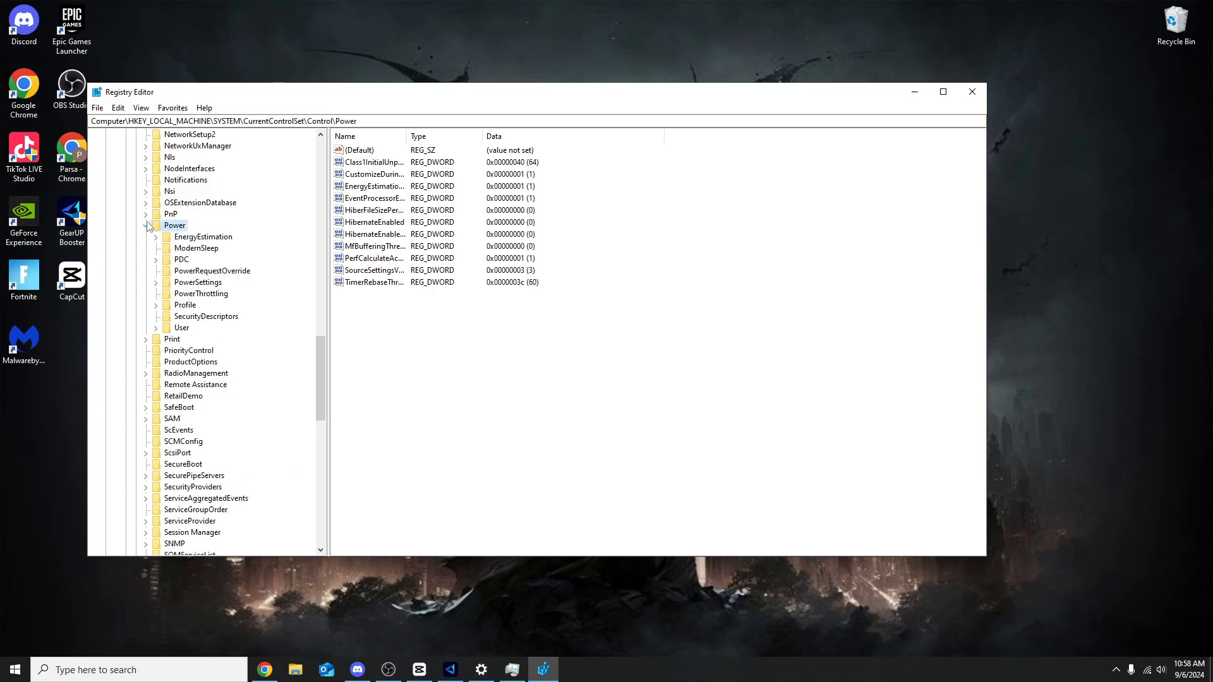
pyautogui.click(200, 237)
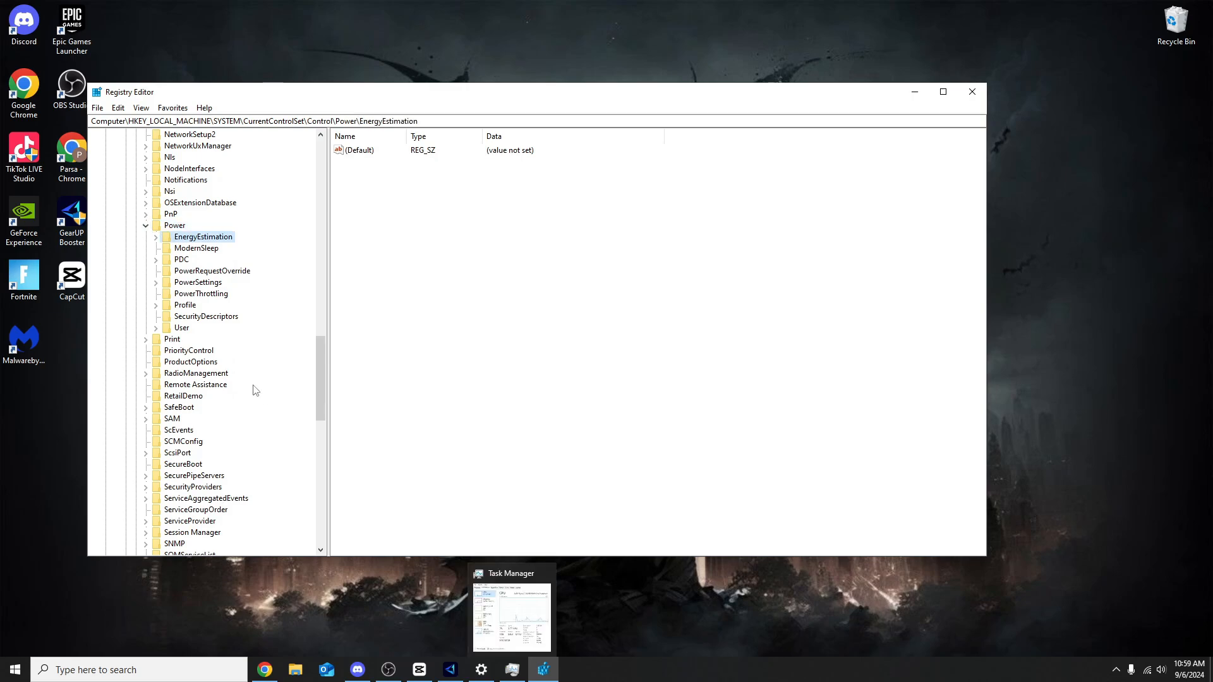
pyautogui.click(202, 294)
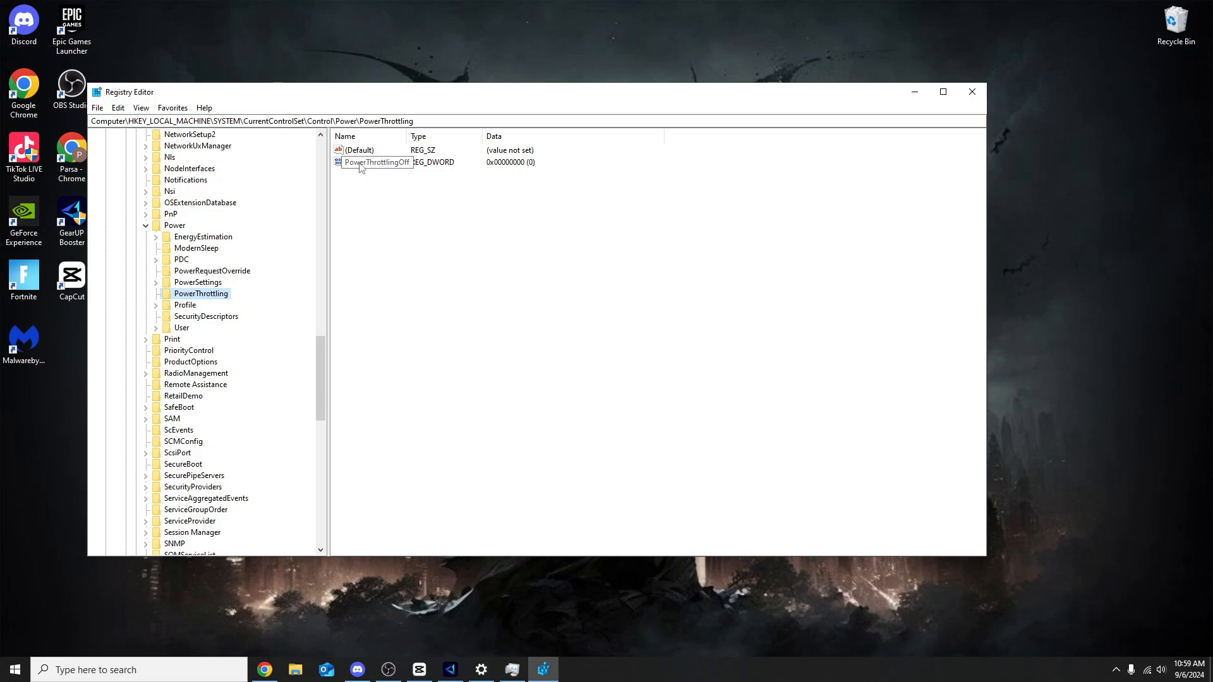
pyautogui.doubleClick(407, 165)
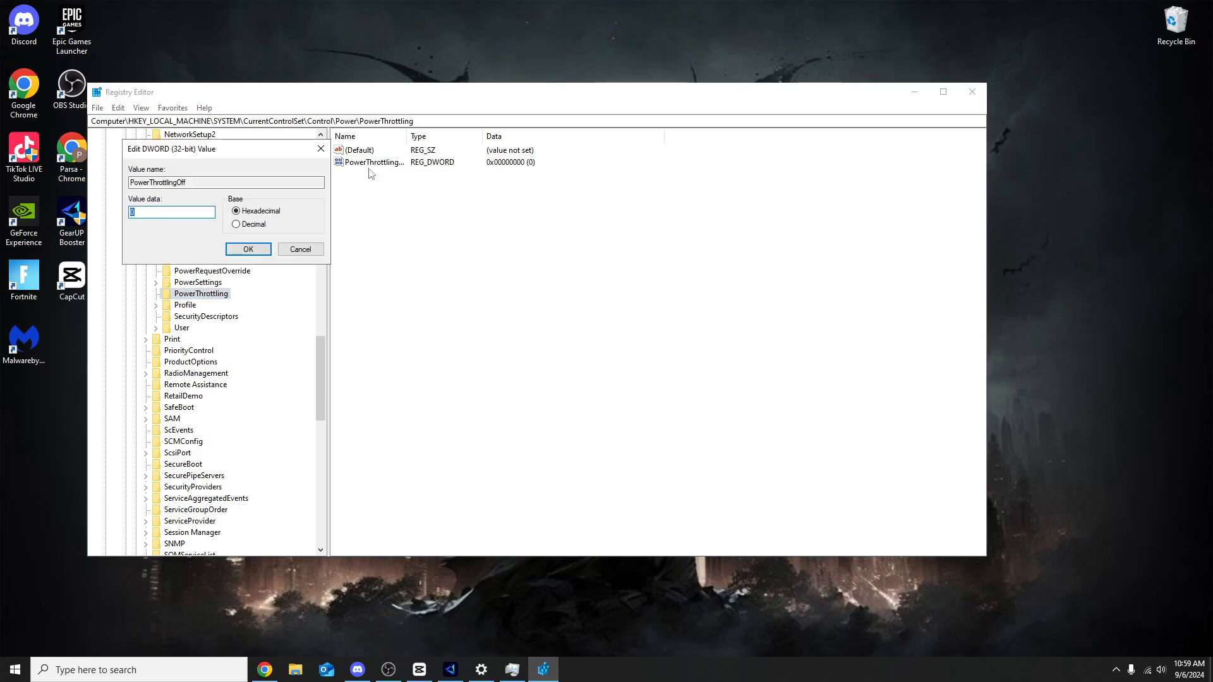
pyautogui.moveTo(288, 156); pyautogui.dragTo(531, 173)
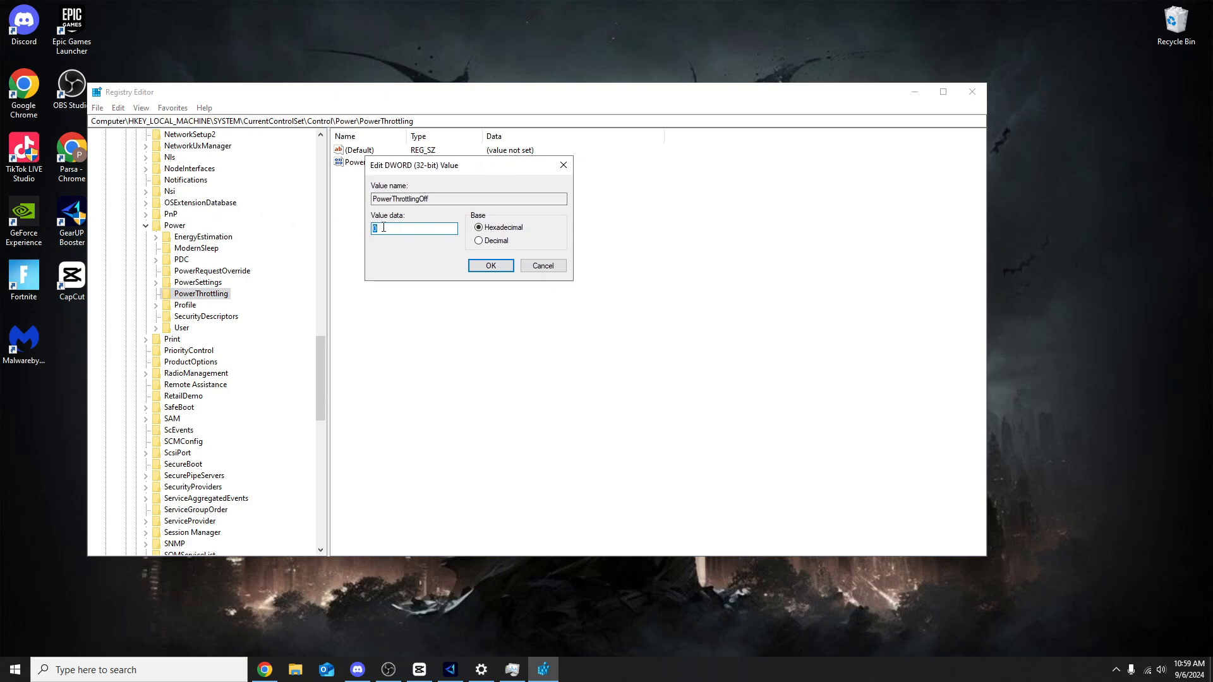
pyautogui.write('1')
pyautogui.moveTo(438, 169); pyautogui.dragTo(490, 185)
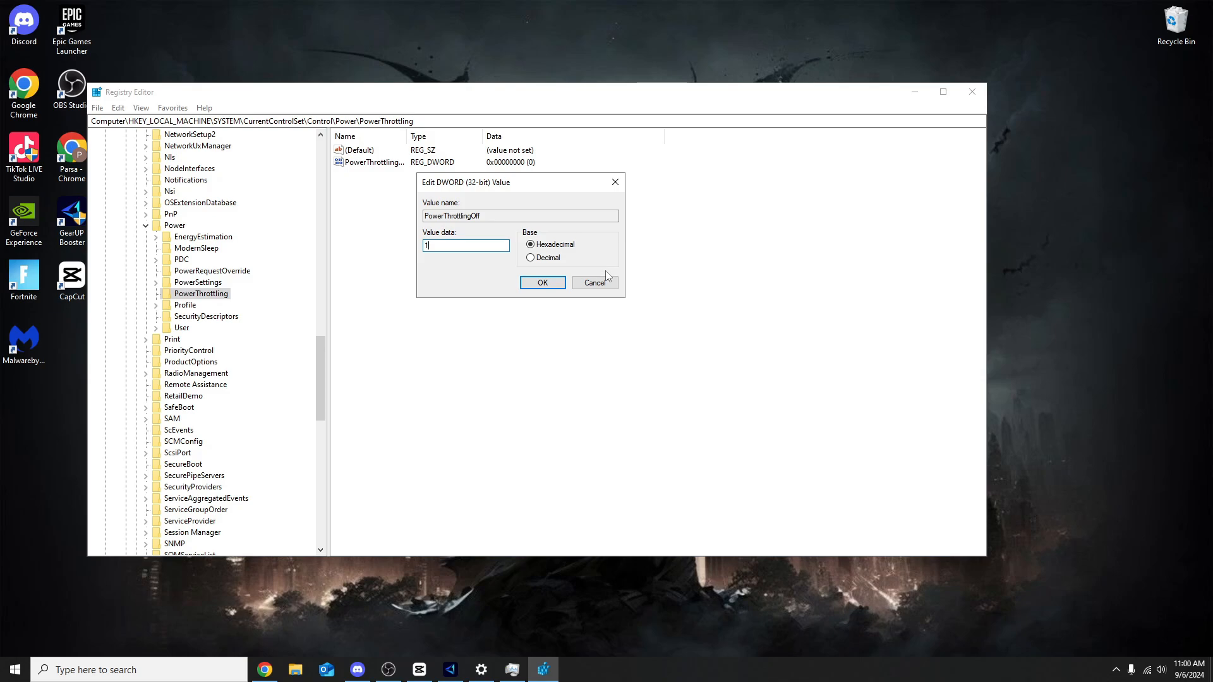
pyautogui.click(561, 284)
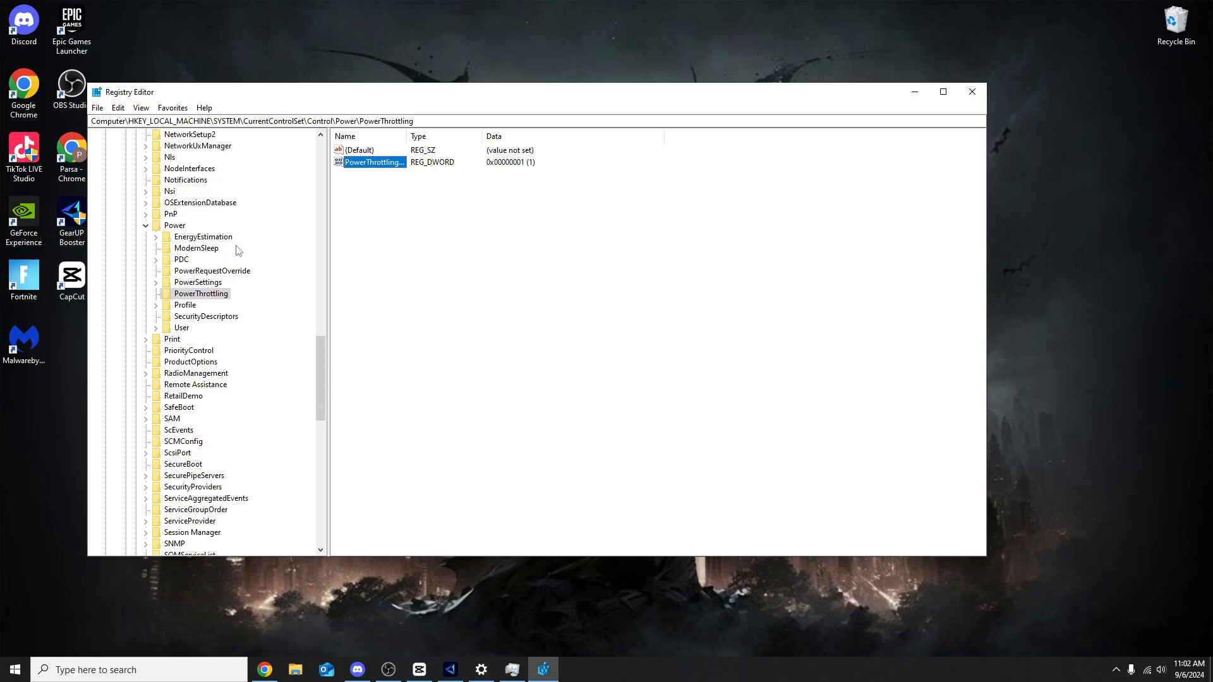
# Collapse the expanded Power, Control, CurrentControlSet and SYSTEM branches up to HKEY_LOCAL_MACHINE in the registry tree
pyautogui.click(146, 226)
pyautogui.scroll(20, 170, 307)
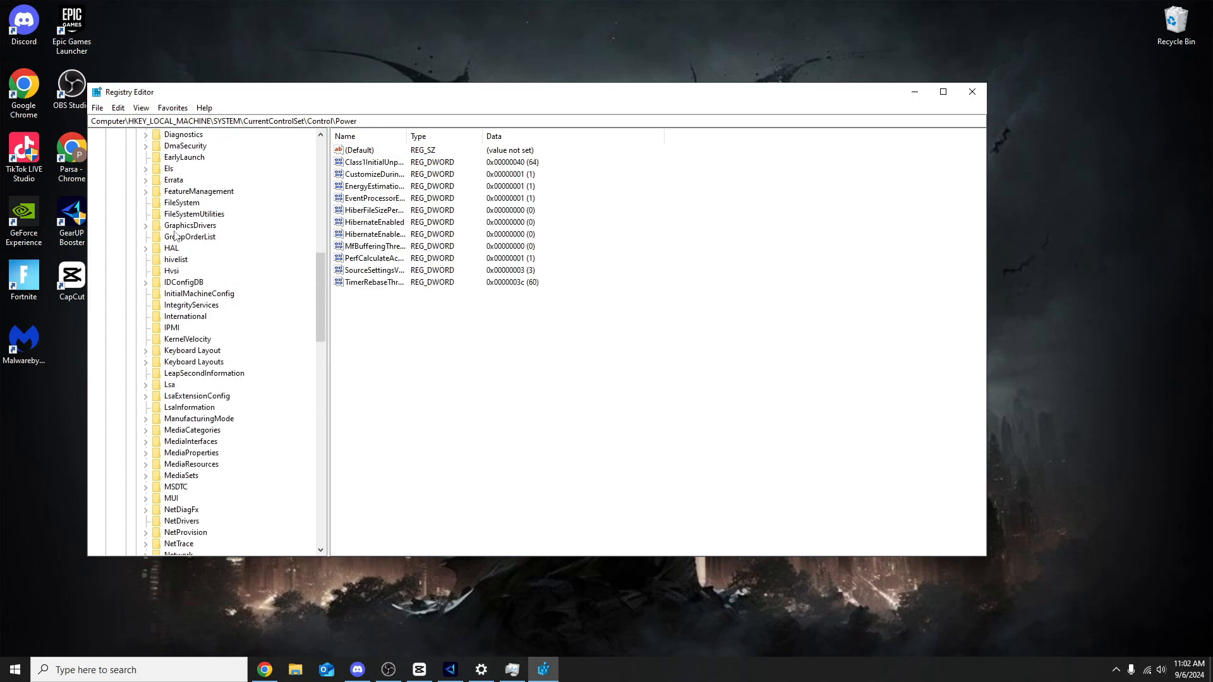
pyautogui.click(135, 294)
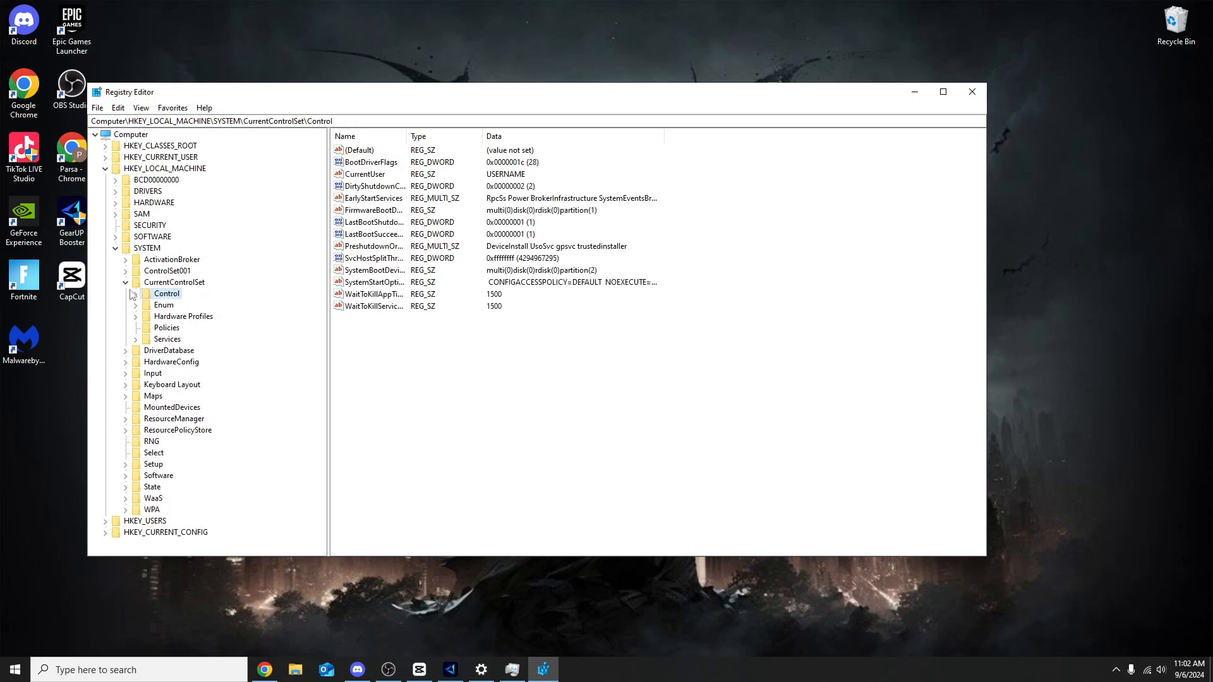
pyautogui.click(126, 283)
pyautogui.click(115, 250)
pyautogui.click(106, 169)
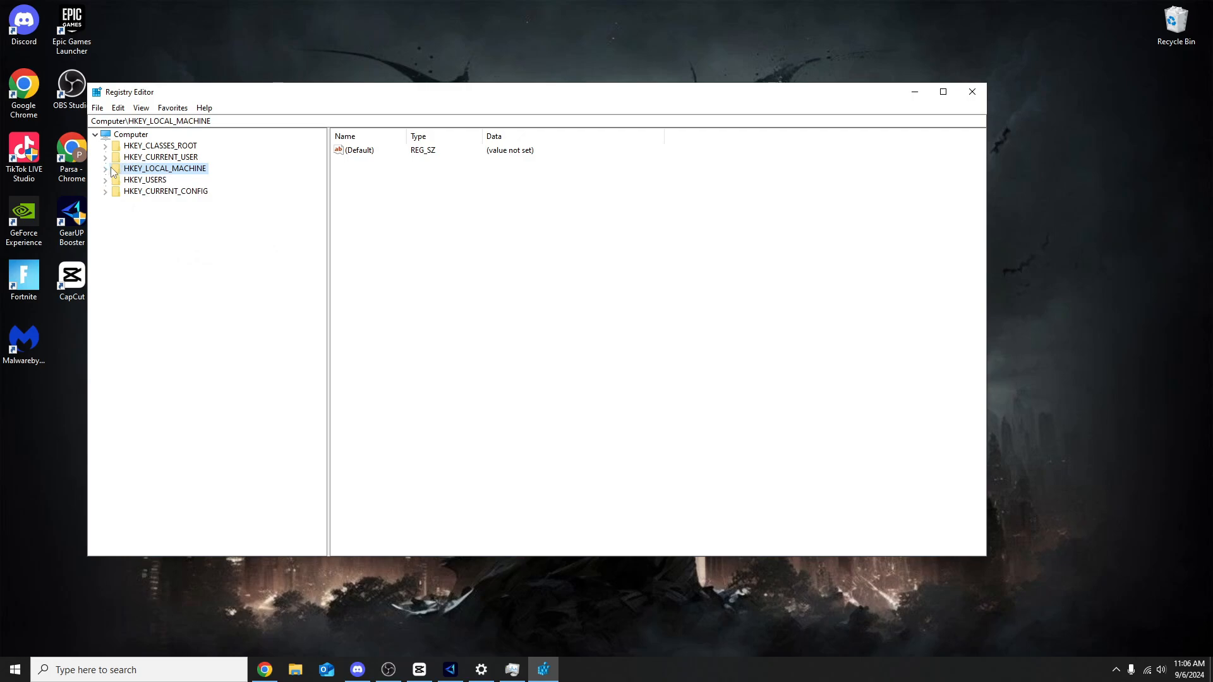
# Open the registry key HKEY_LOCAL_MACHINE\SOFTWARE\Microsoft\Windows NT\CurrentVersion
pyautogui.click(105, 169)
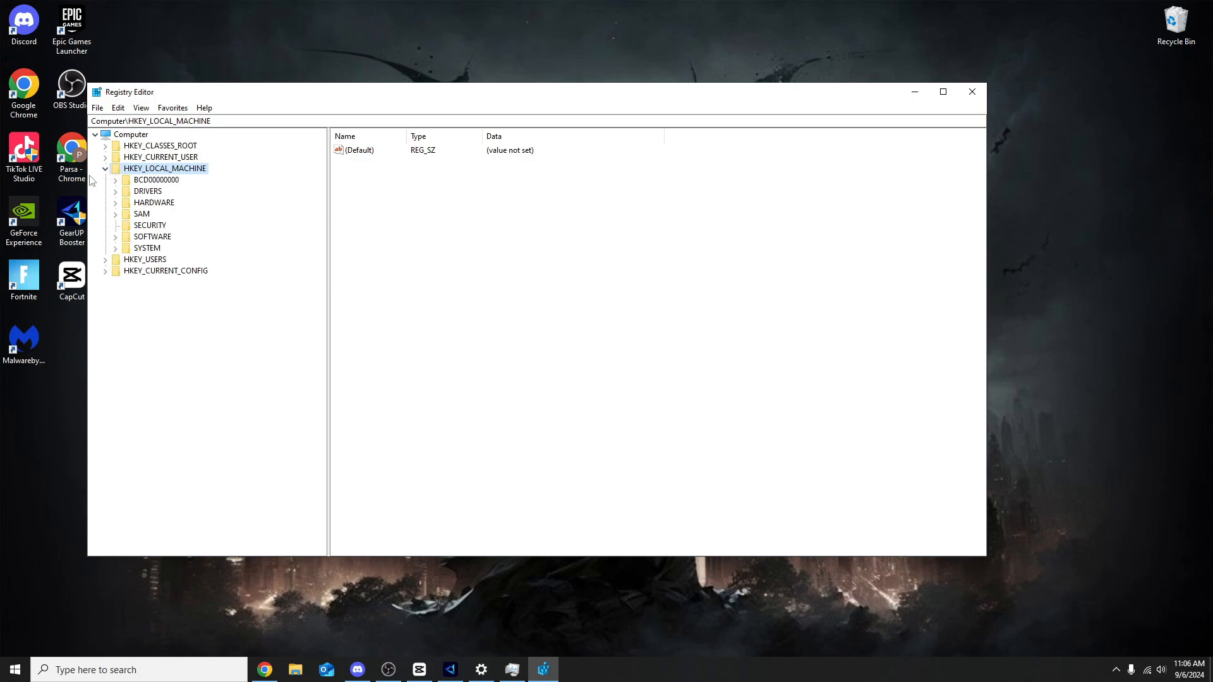
pyautogui.click(116, 237)
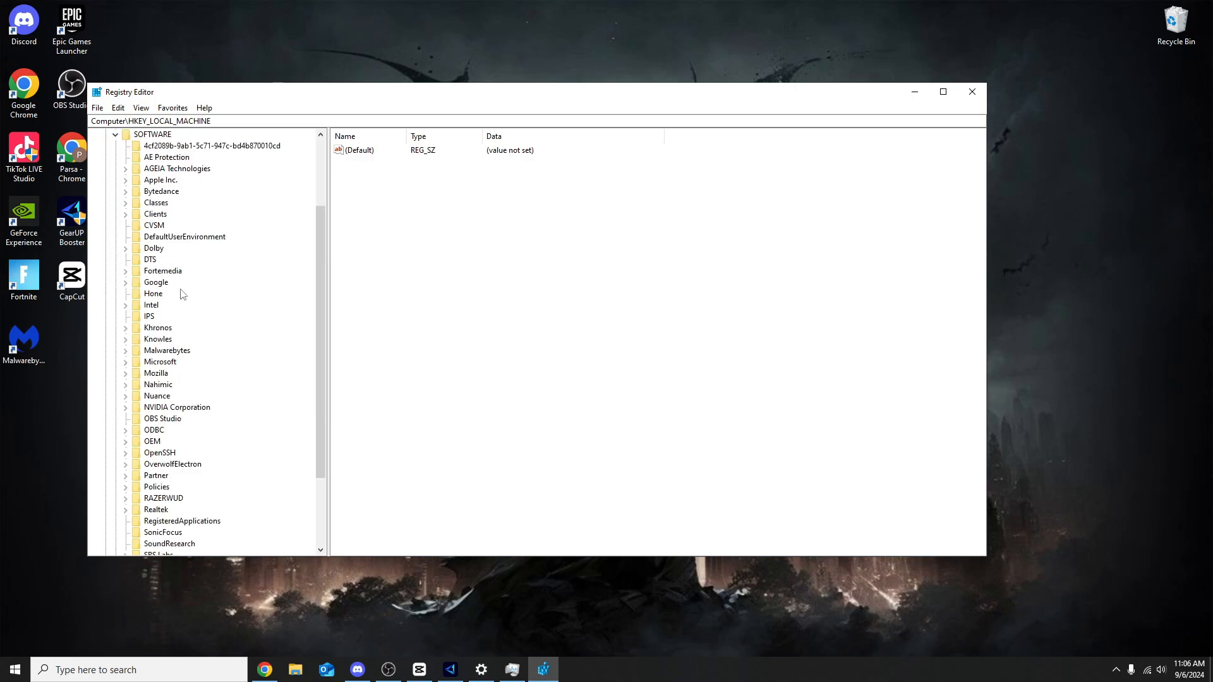
pyautogui.click(131, 365)
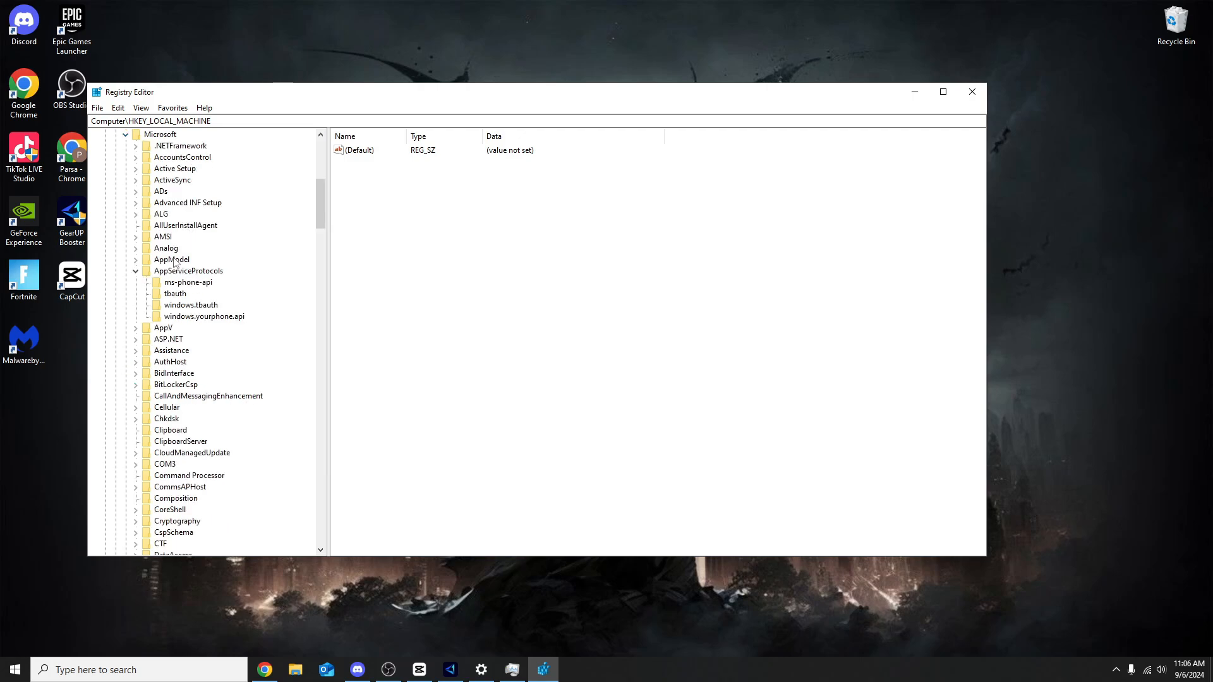
pyautogui.click(136, 271)
pyautogui.scroll(-2, 210, 253)
pyautogui.scroll(-20, 210, 253)
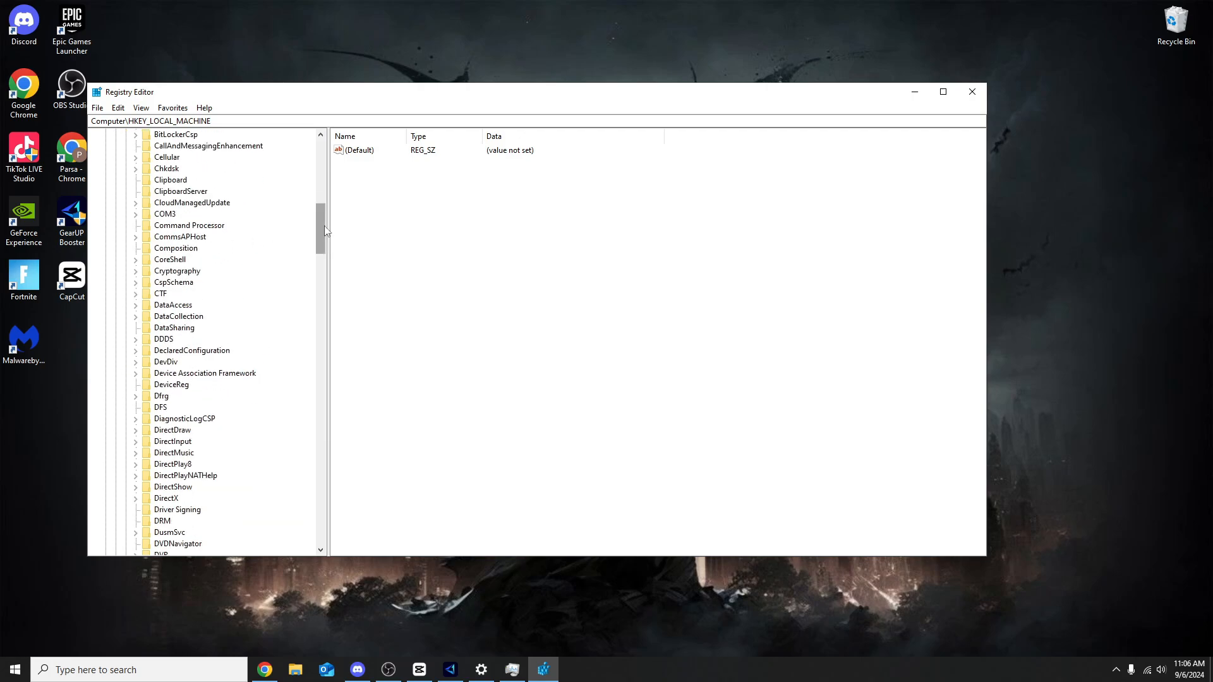
pyautogui.scroll(-20, 188, 287)
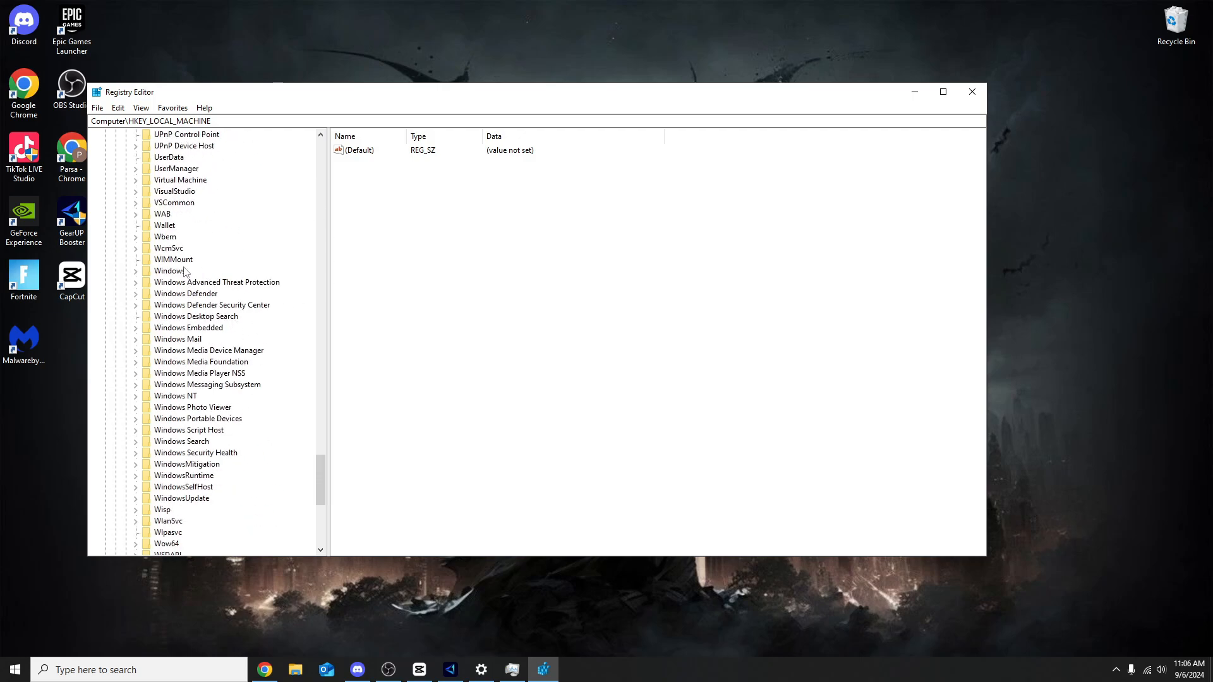
pyautogui.click(136, 397)
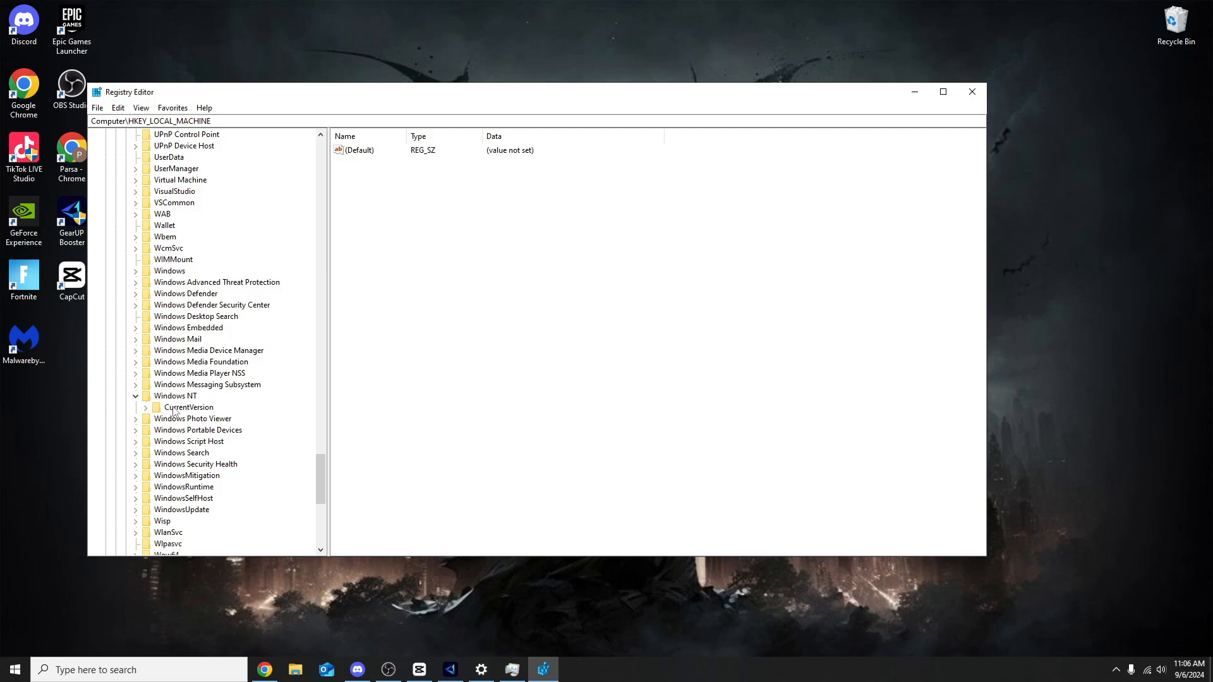
pyautogui.doubleClick(180, 408)
# Open the Multimedia\SystemProfile subkey under the CurrentVersion key
pyautogui.scroll(-3, 148, 242)
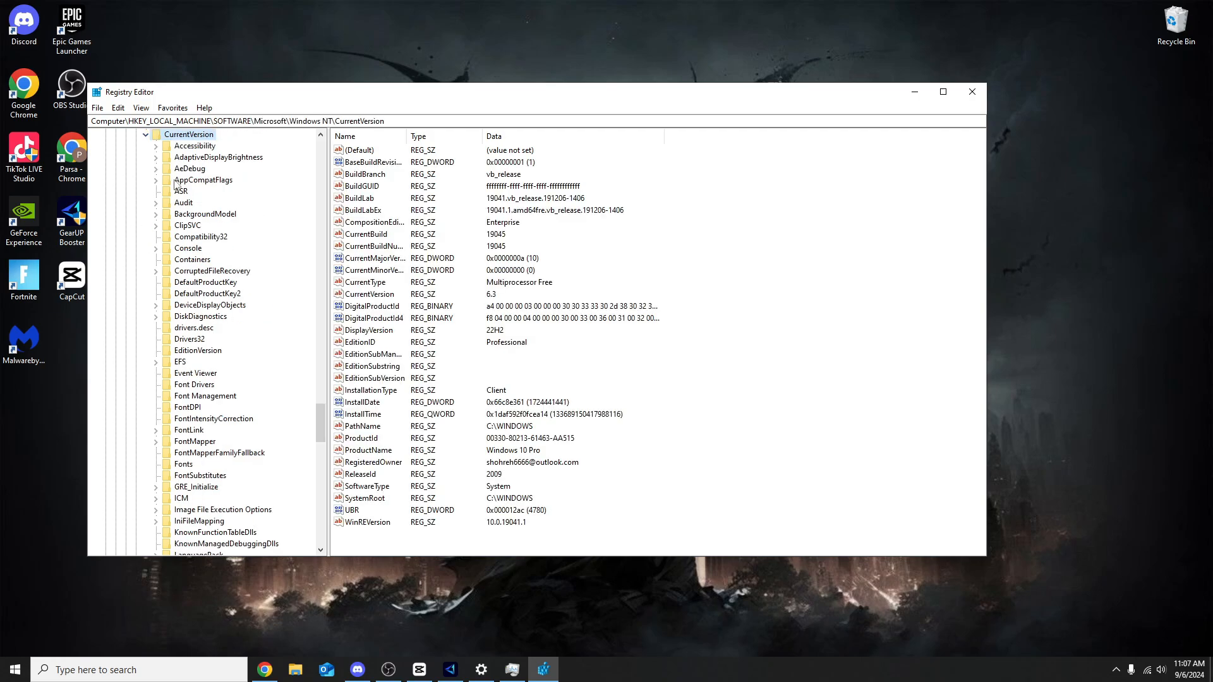
pyautogui.scroll(-7, 187, 281)
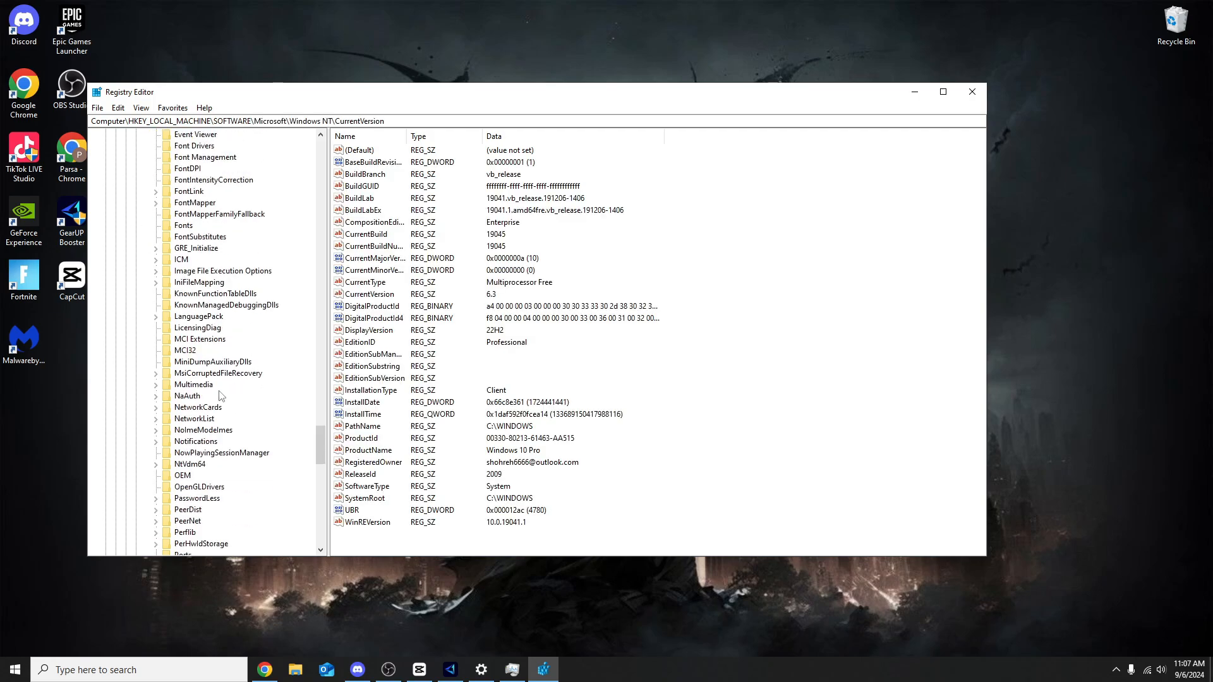
pyautogui.click(156, 384)
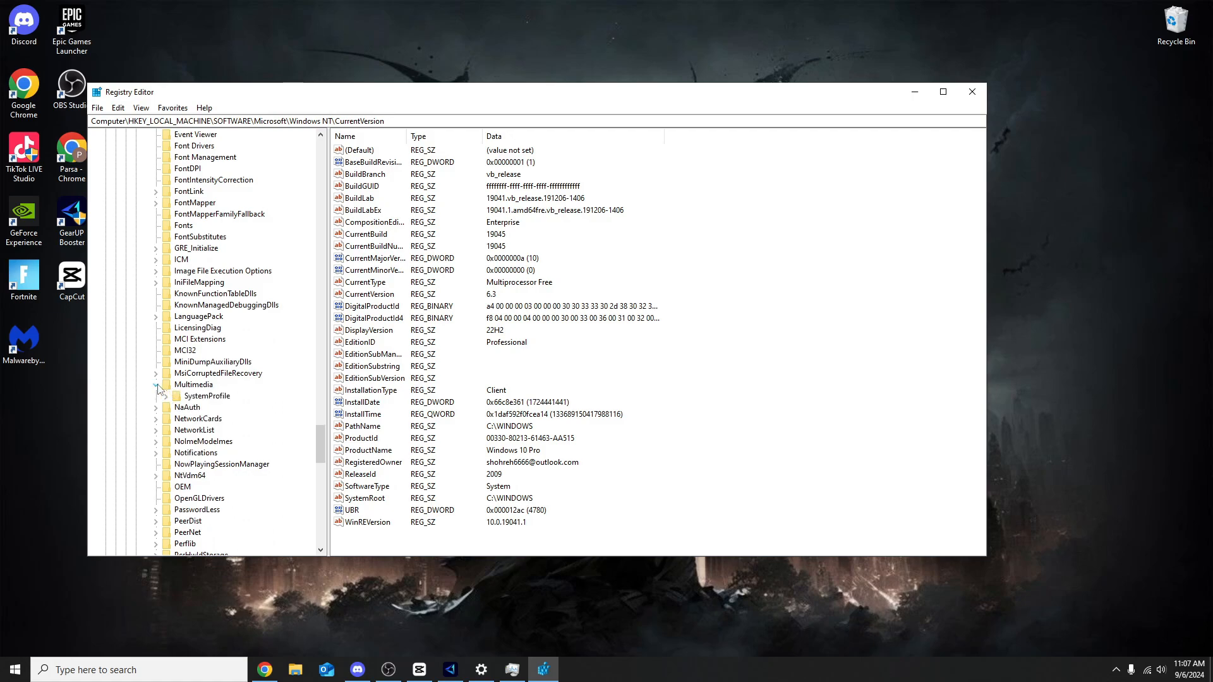
pyautogui.click(206, 397)
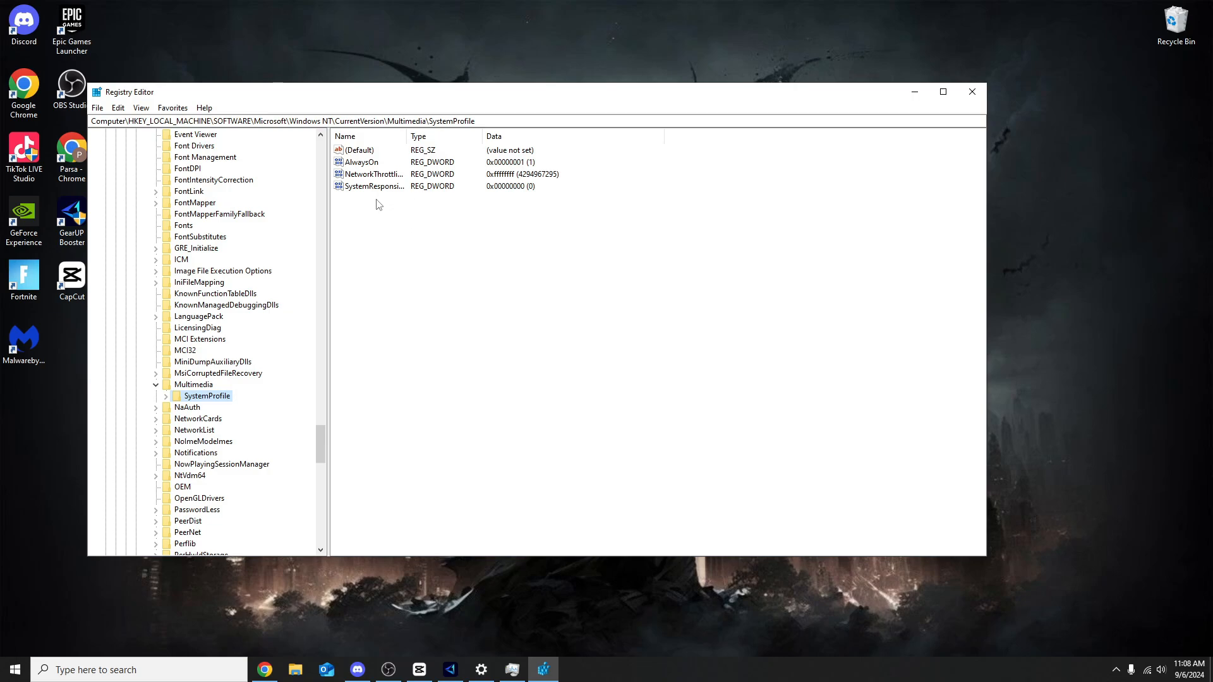
# Set the SystemResponsiveness value to hexadecimal 10 and close the Registry Editor
pyautogui.click(355, 187)
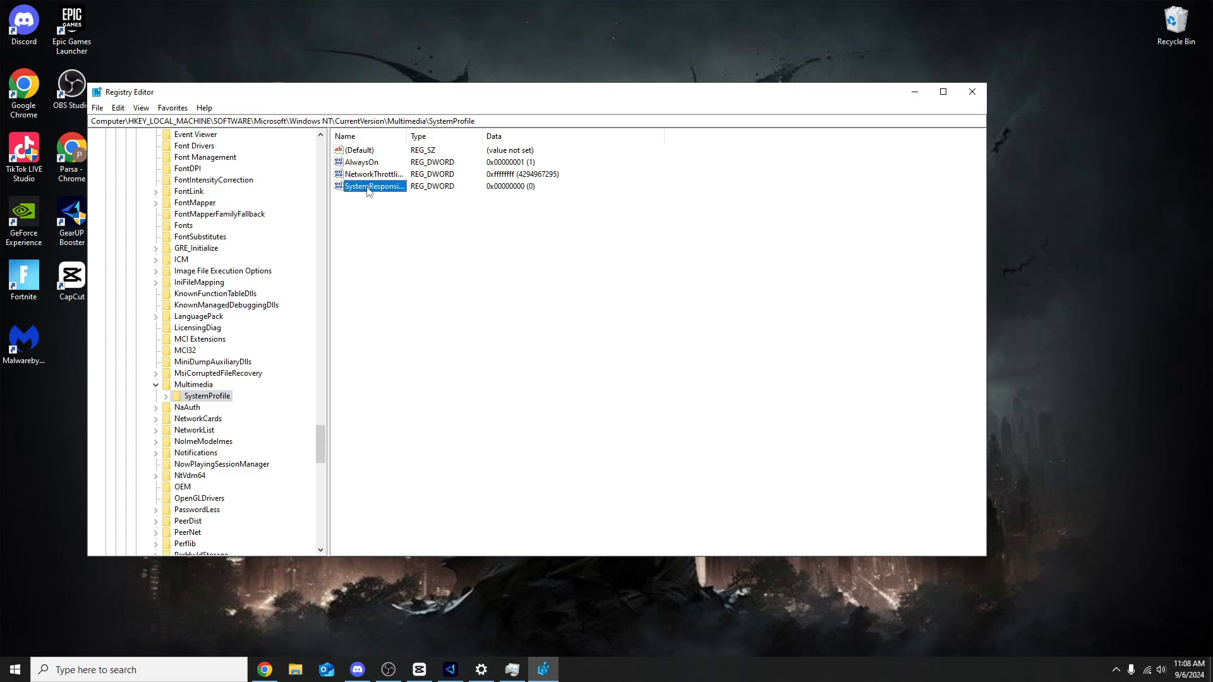
pyautogui.doubleClick(404, 187)
pyautogui.moveTo(258, 156); pyautogui.dragTo(361, 166)
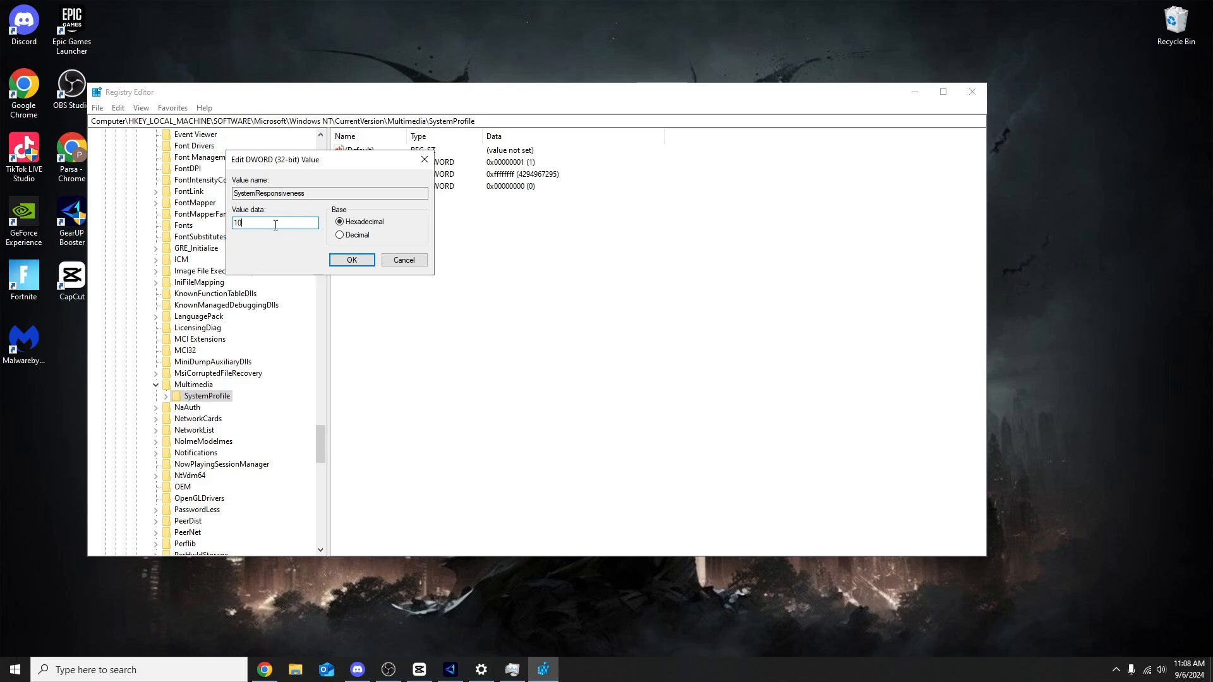
pyautogui.click(352, 259)
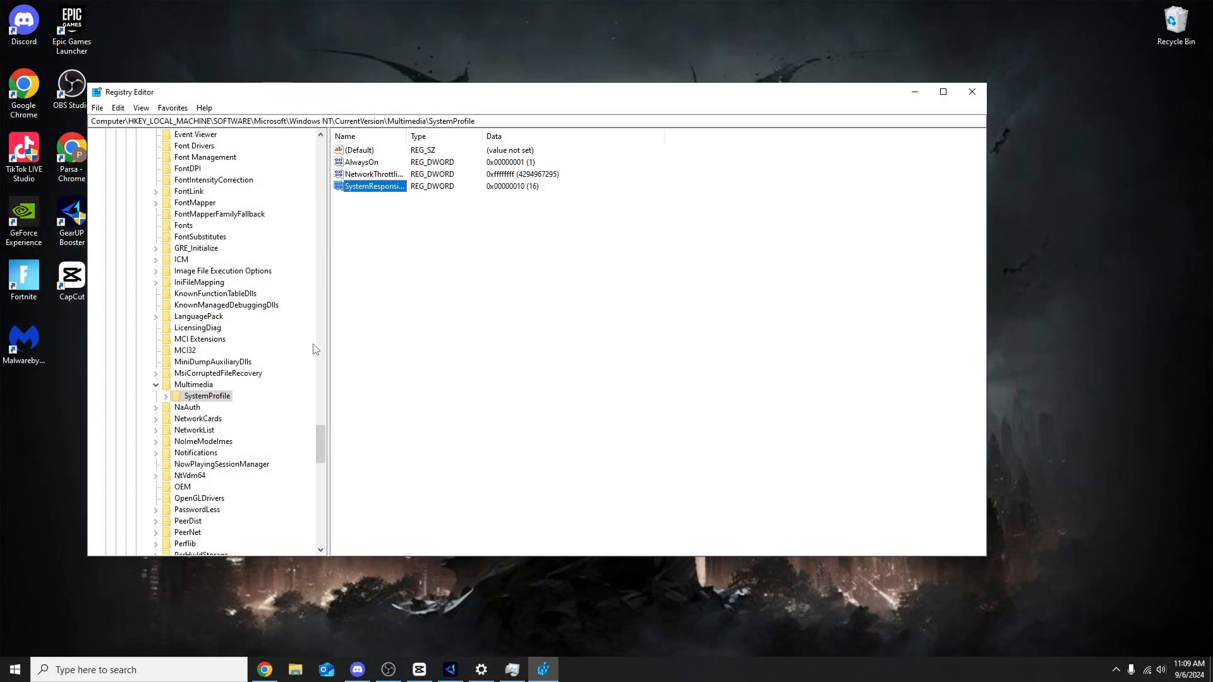
pyautogui.click(976, 92)
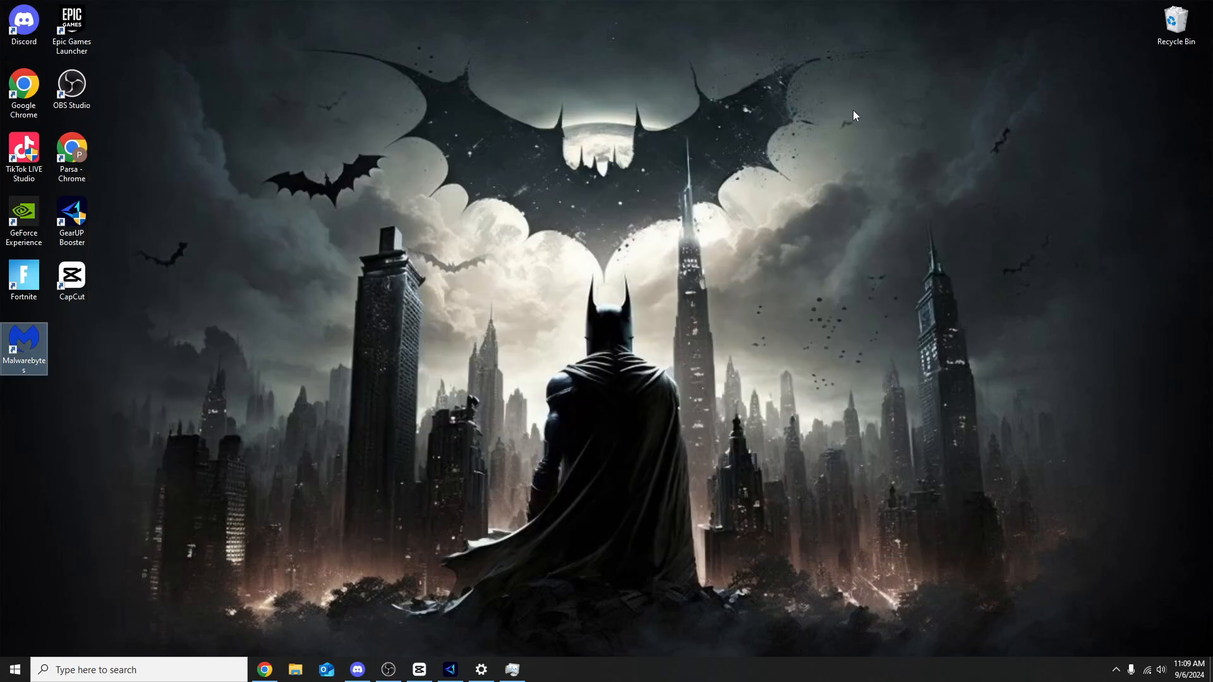
# Open the NVIDIA Control Panel from the desktop to the Adjust desktop size and position settings
pyautogui.rightClick(442, 221)
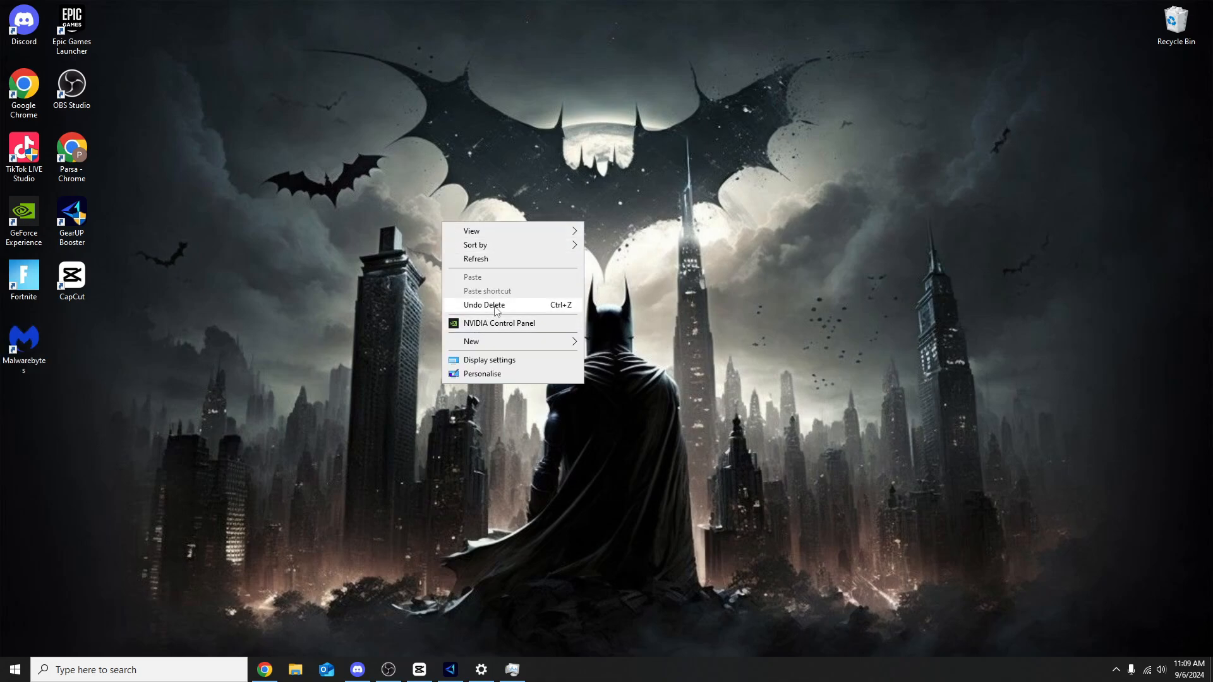
pyautogui.rightClick(739, 271)
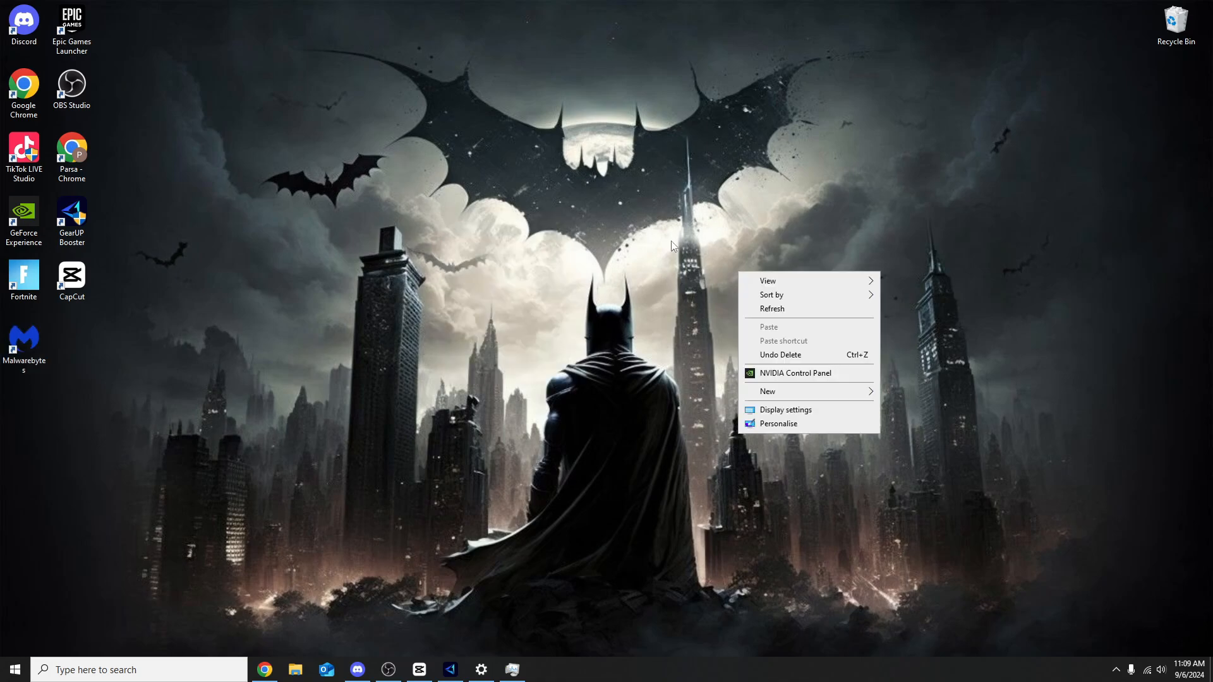
pyautogui.click(815, 378)
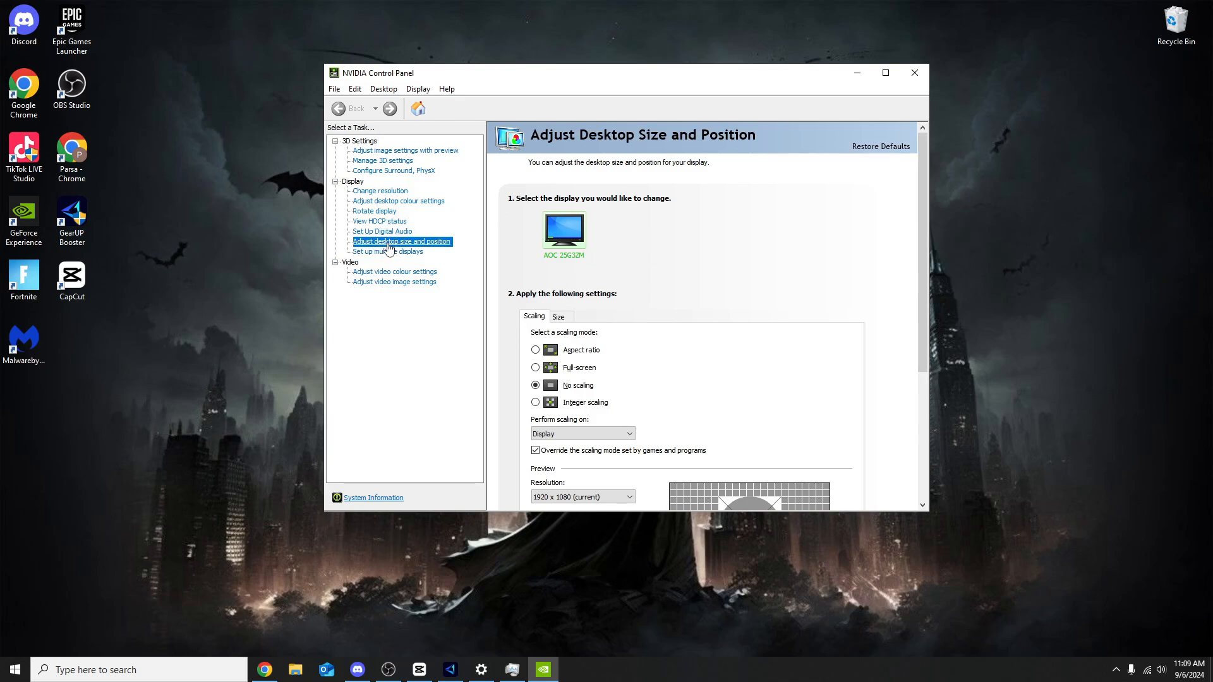
# Choose Display as the device that performs scaling, keeping the No scaling mode
pyautogui.scroll(-1, 622, 351)
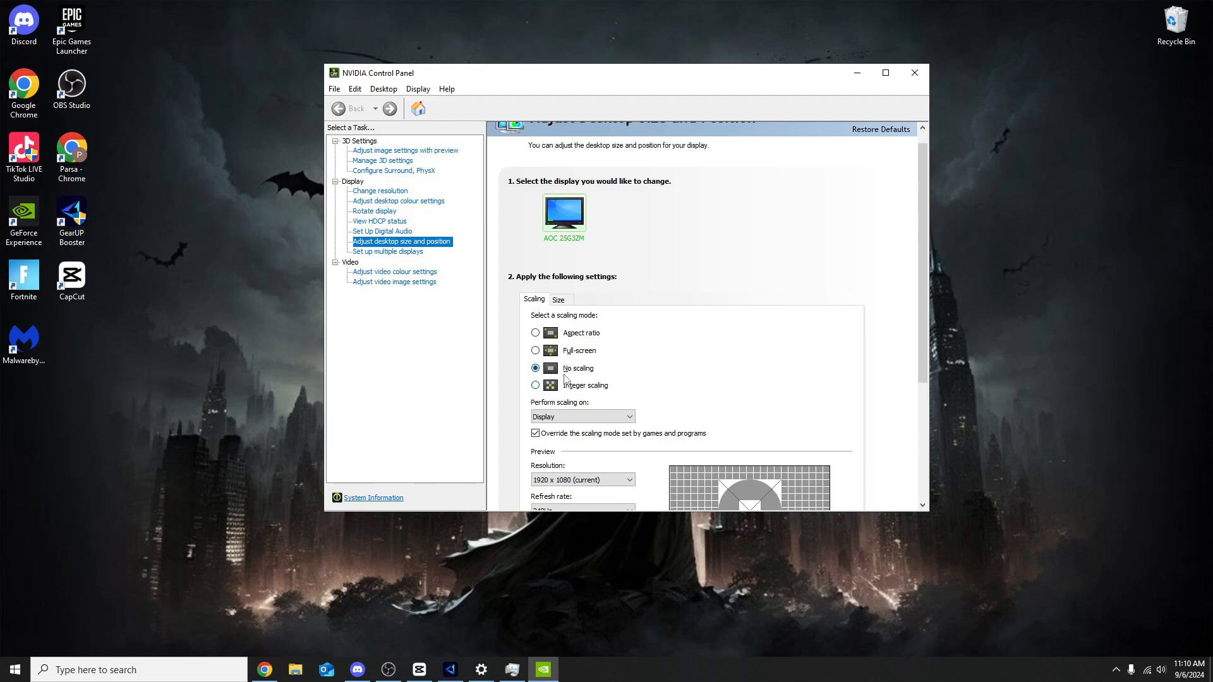
pyautogui.click(603, 417)
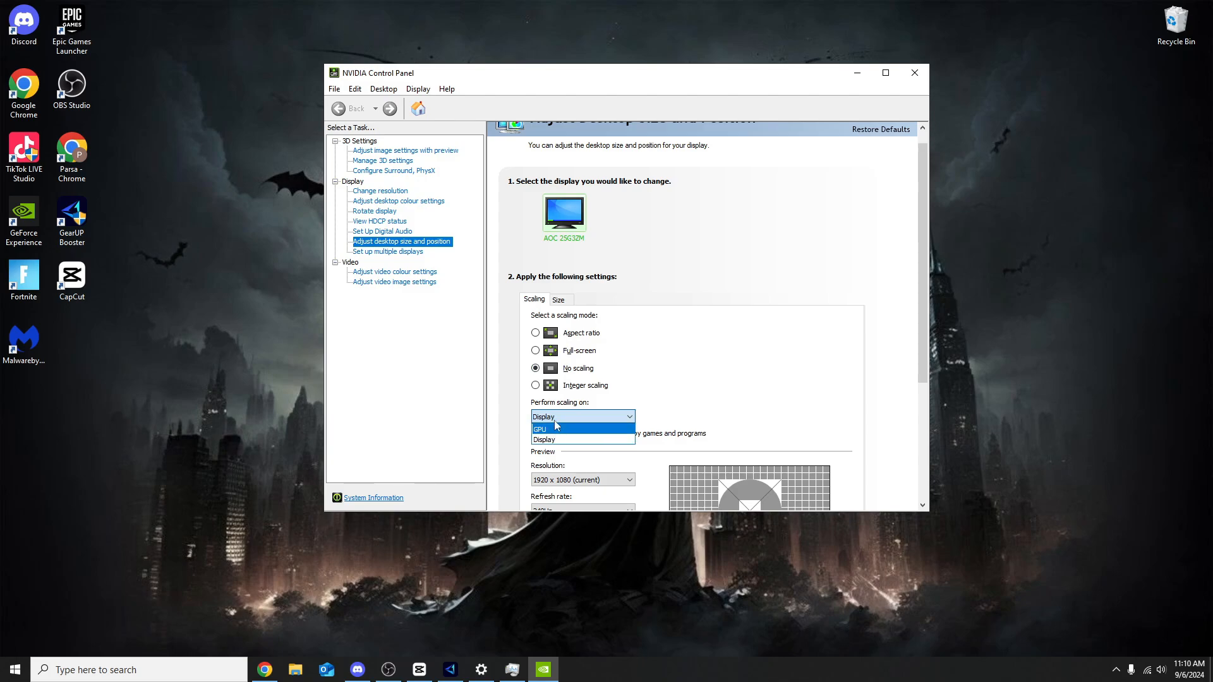
pyautogui.click(580, 442)
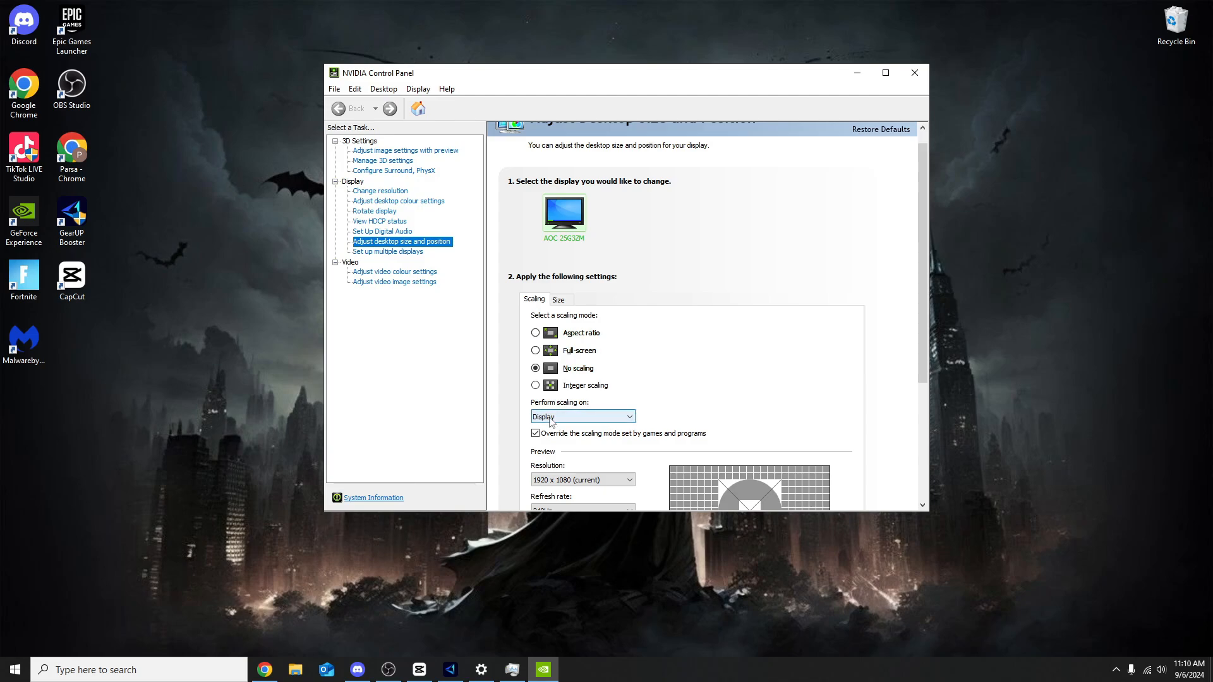
pyautogui.click(611, 422)
pyautogui.click(557, 428)
# Select the 240Hz refresh rate for the 1920 x 1080 resolution and review the scaling settings
pyautogui.scroll(-1, 721, 369)
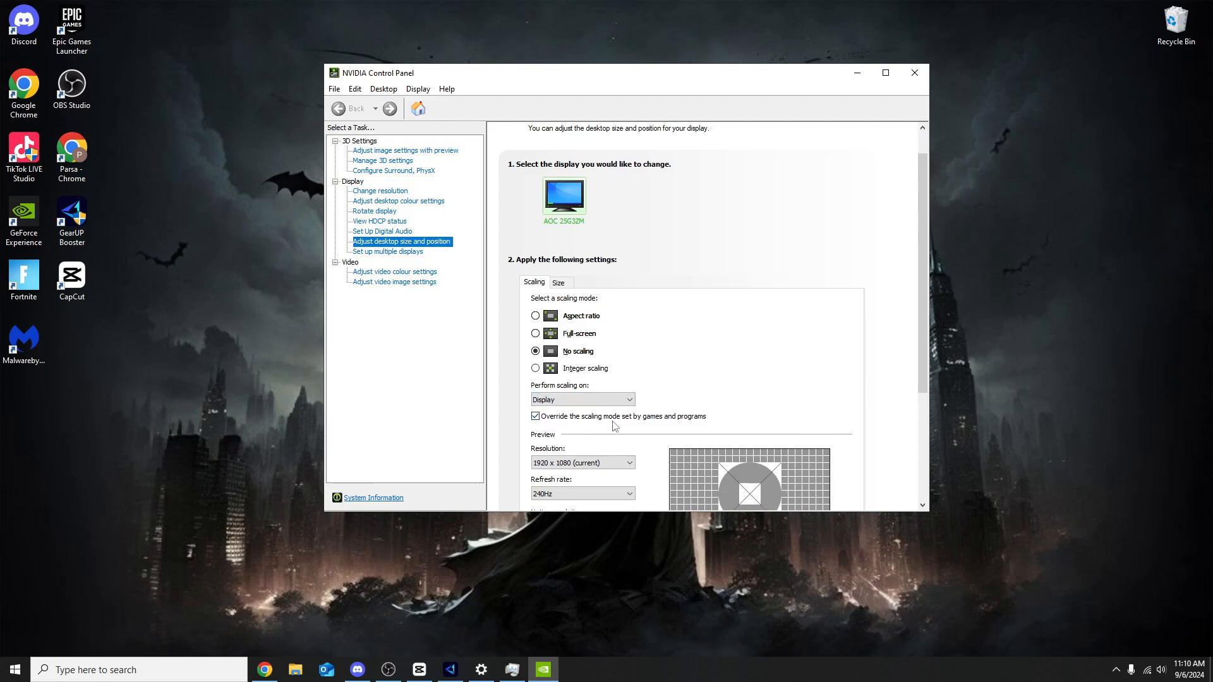
pyautogui.scroll(-2, 787, 384)
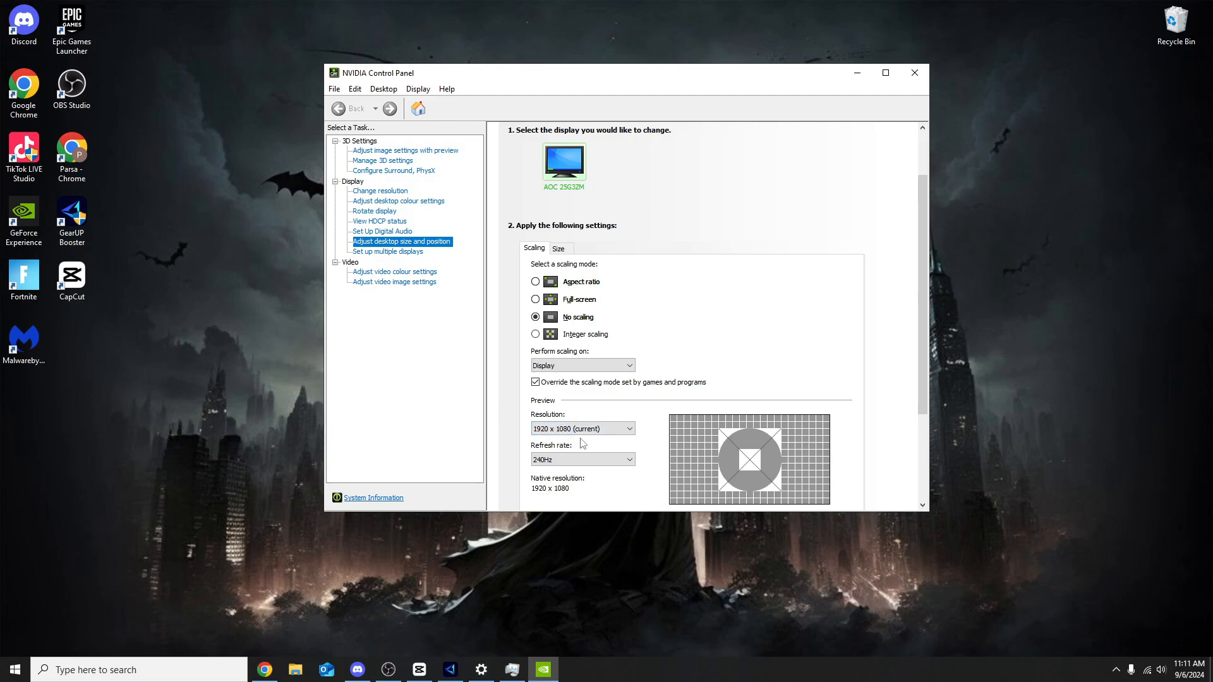
pyautogui.click(550, 459)
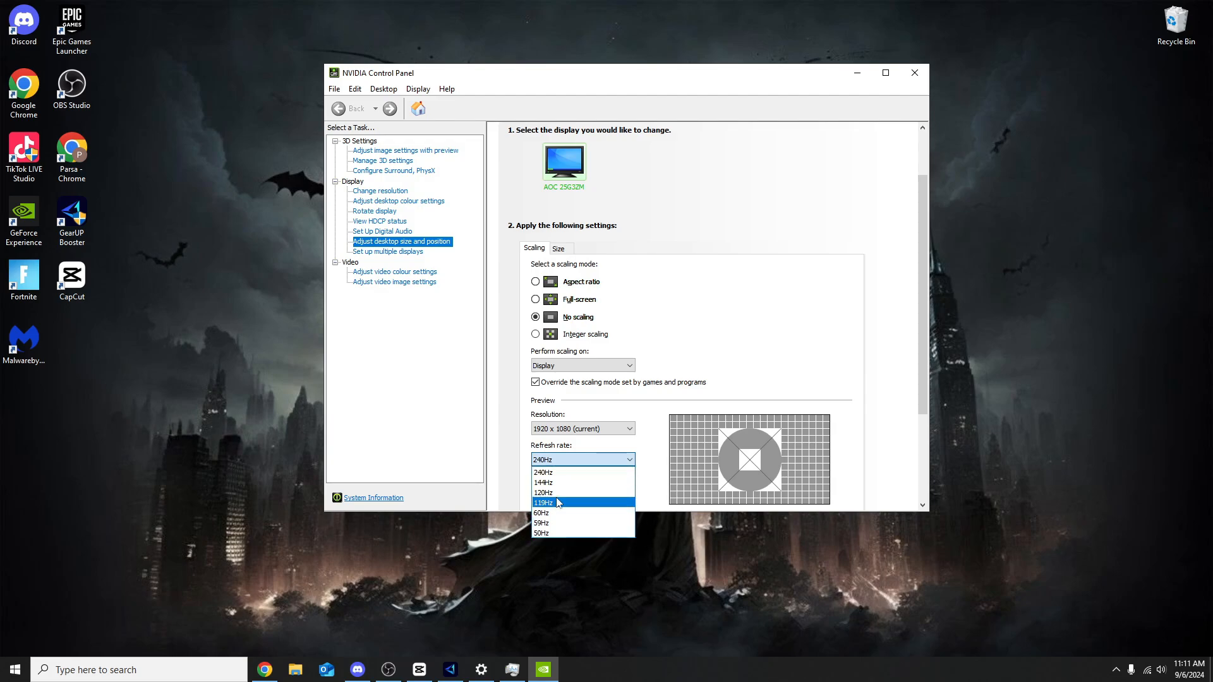
pyautogui.click(563, 475)
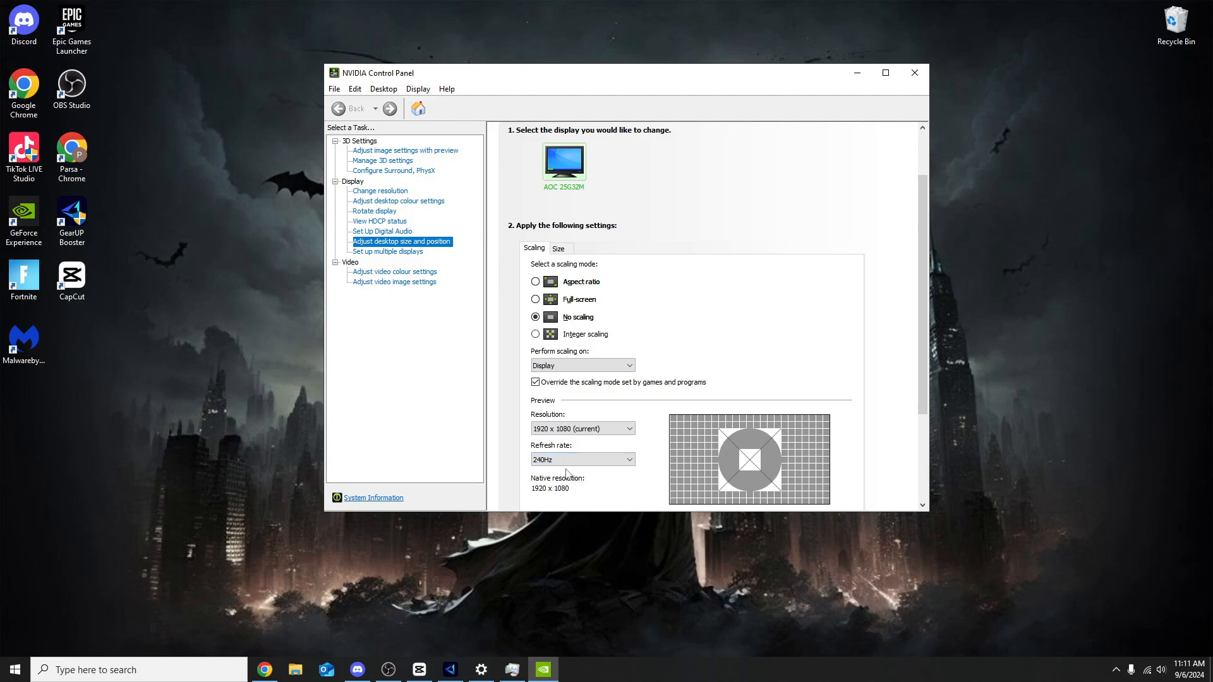
pyautogui.scroll(-3, 643, 420)
pyautogui.scroll(3, 613, 410)
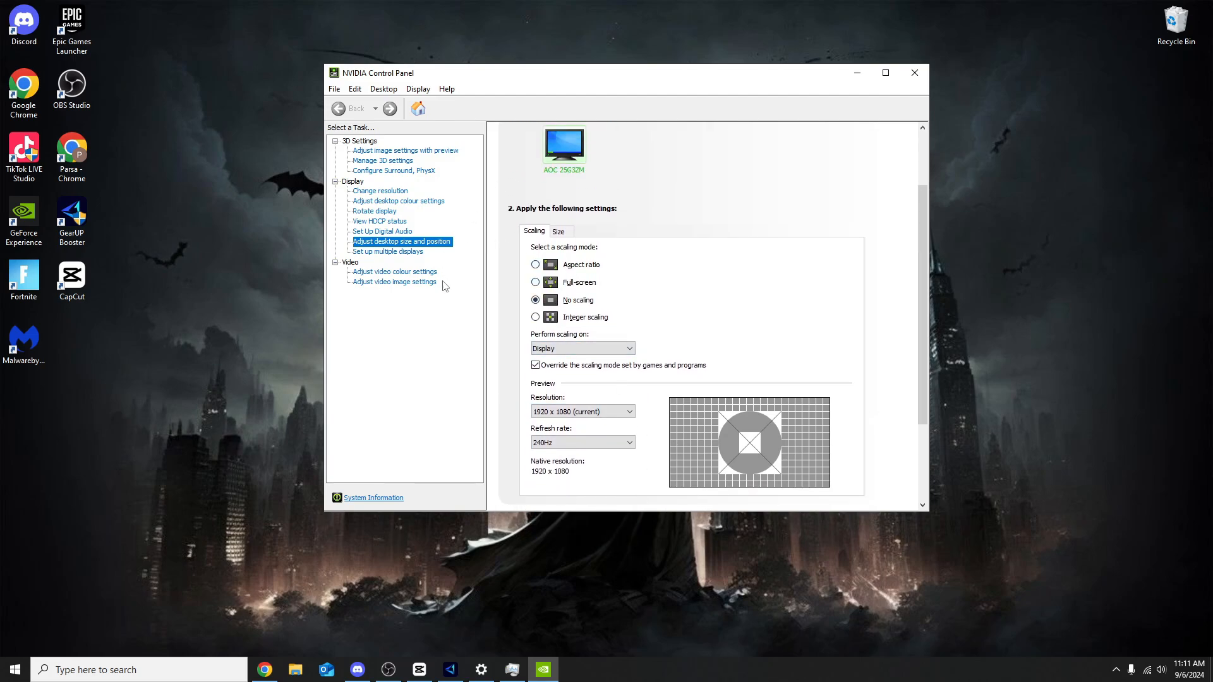
# Close the NVIDIA Control Panel, search Windows for "game" and open the Game Mode settings
pyautogui.click(914, 73)
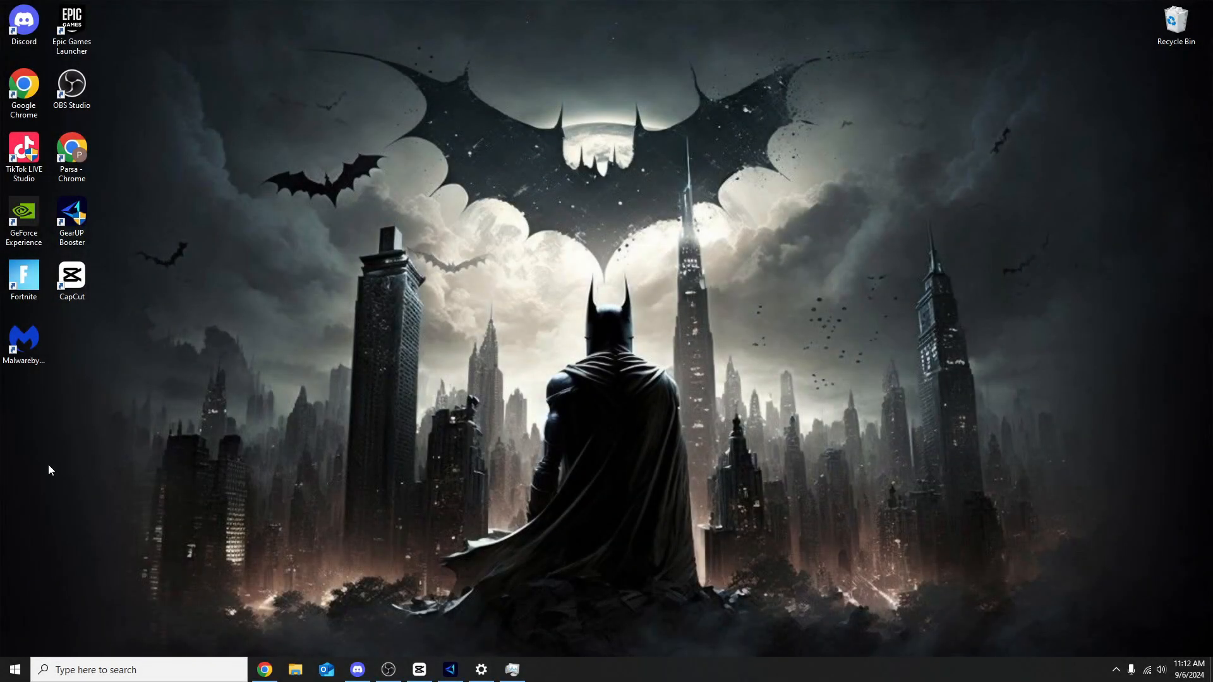
pyautogui.click(126, 670)
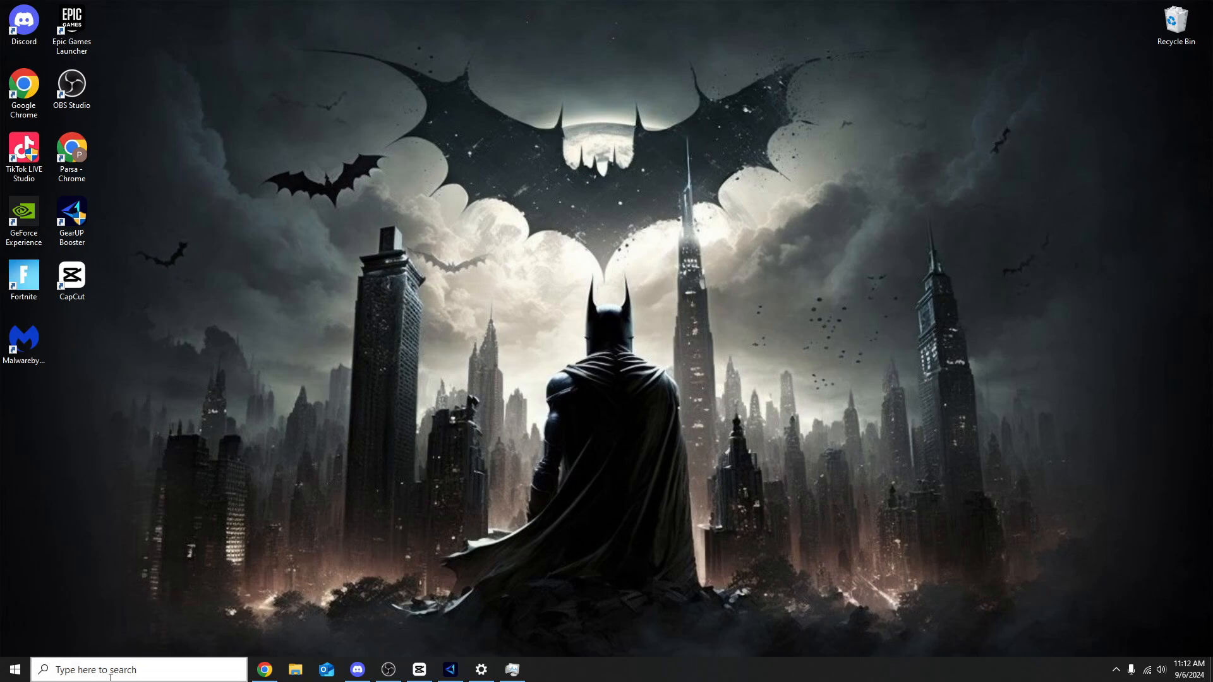
pyautogui.write('game')
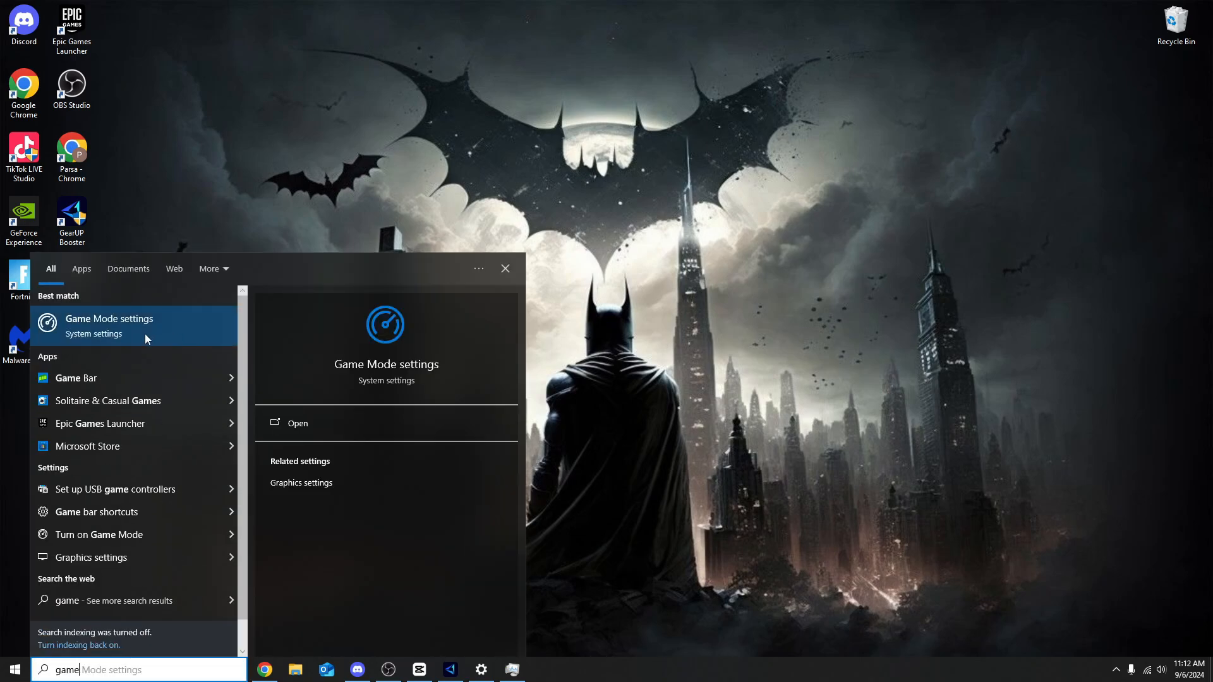
pyautogui.click(115, 317)
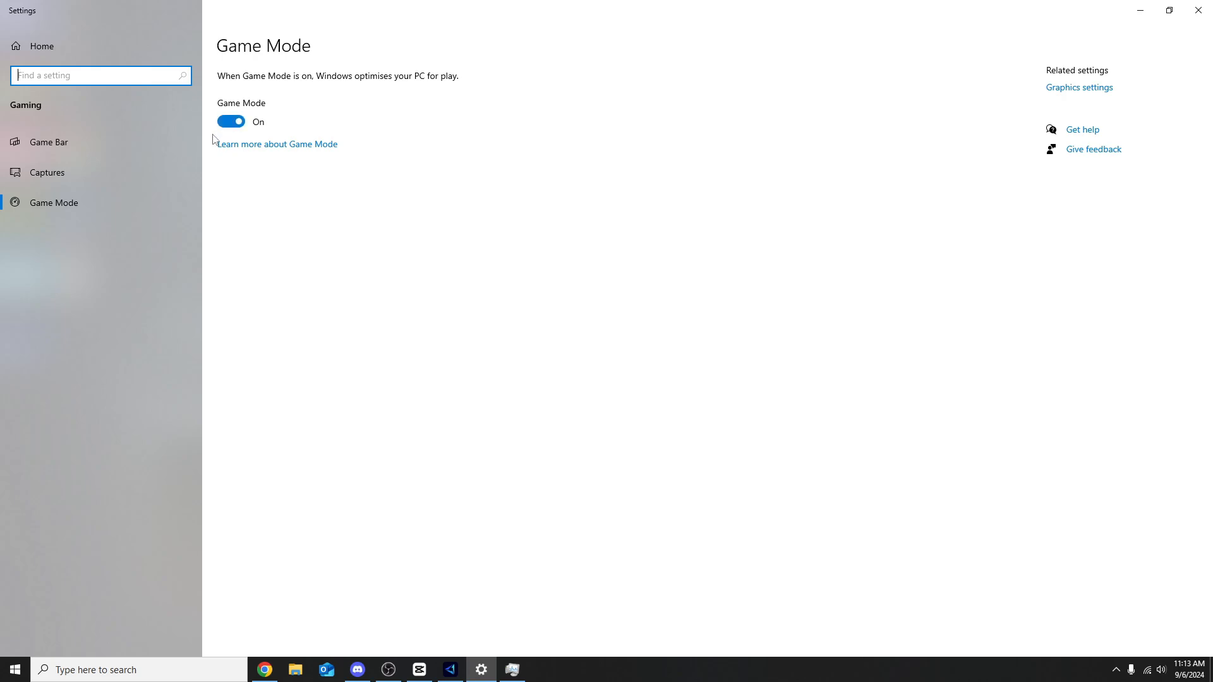
# Review the Game Bar and Captures pages of the Gaming settings, then close Windows Settings
pyautogui.click(132, 142)
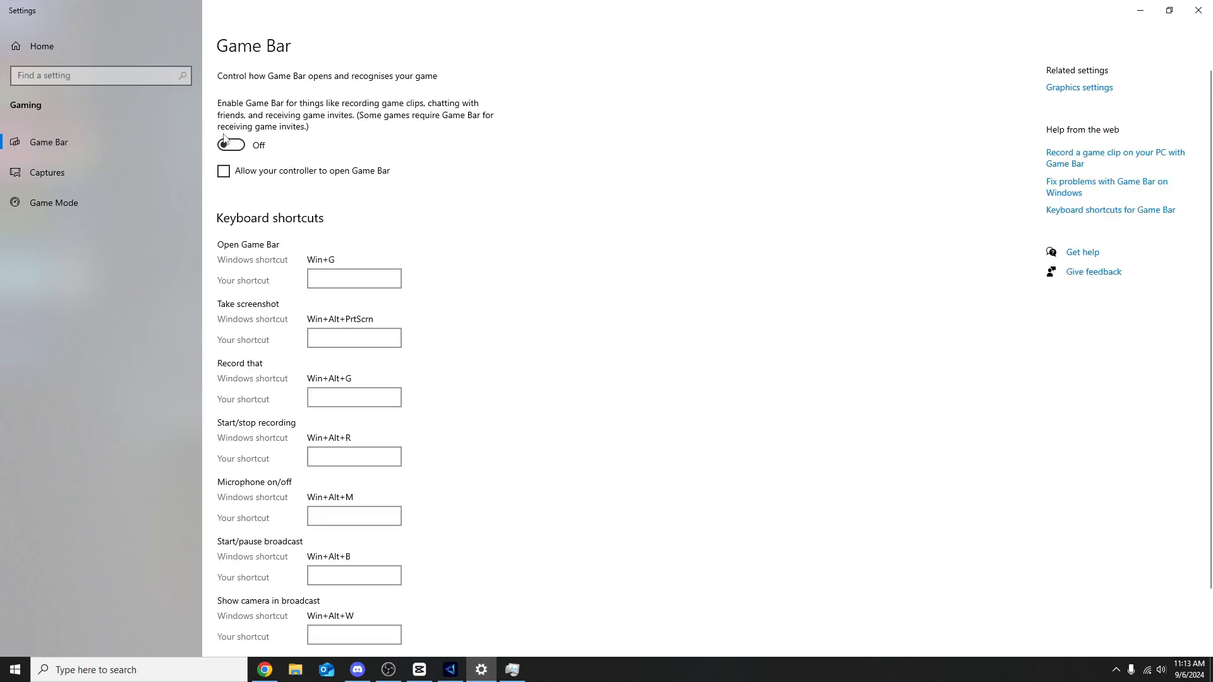
pyautogui.click(88, 175)
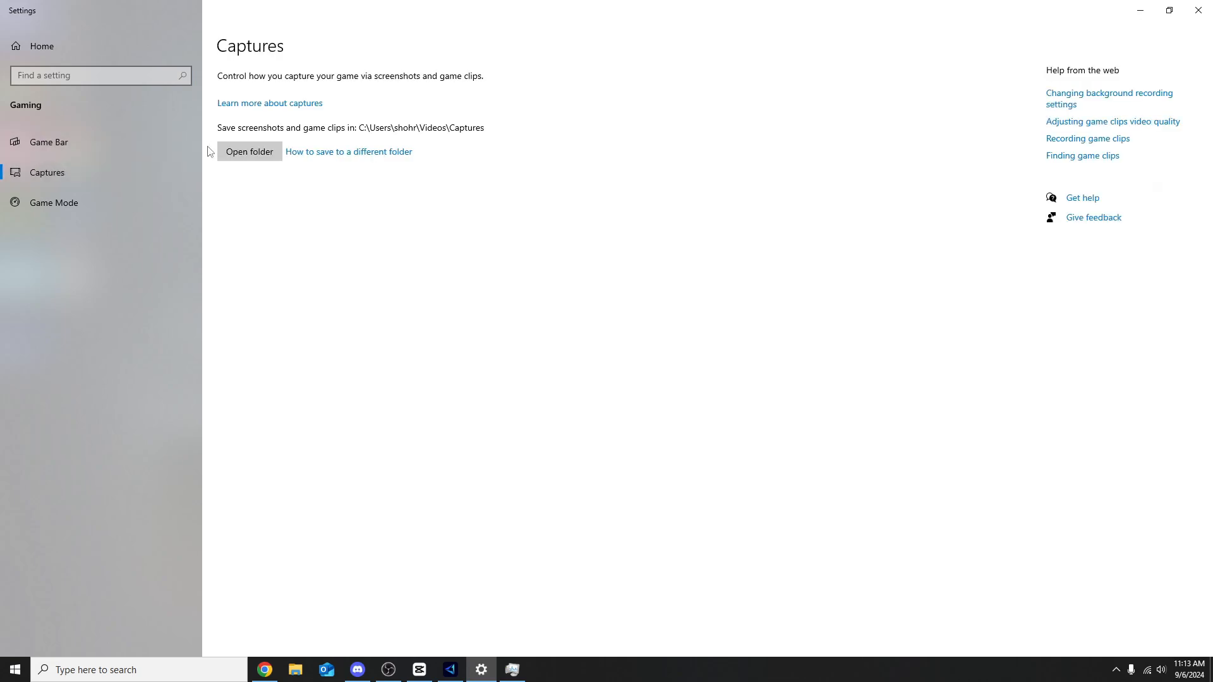
pyautogui.click(128, 141)
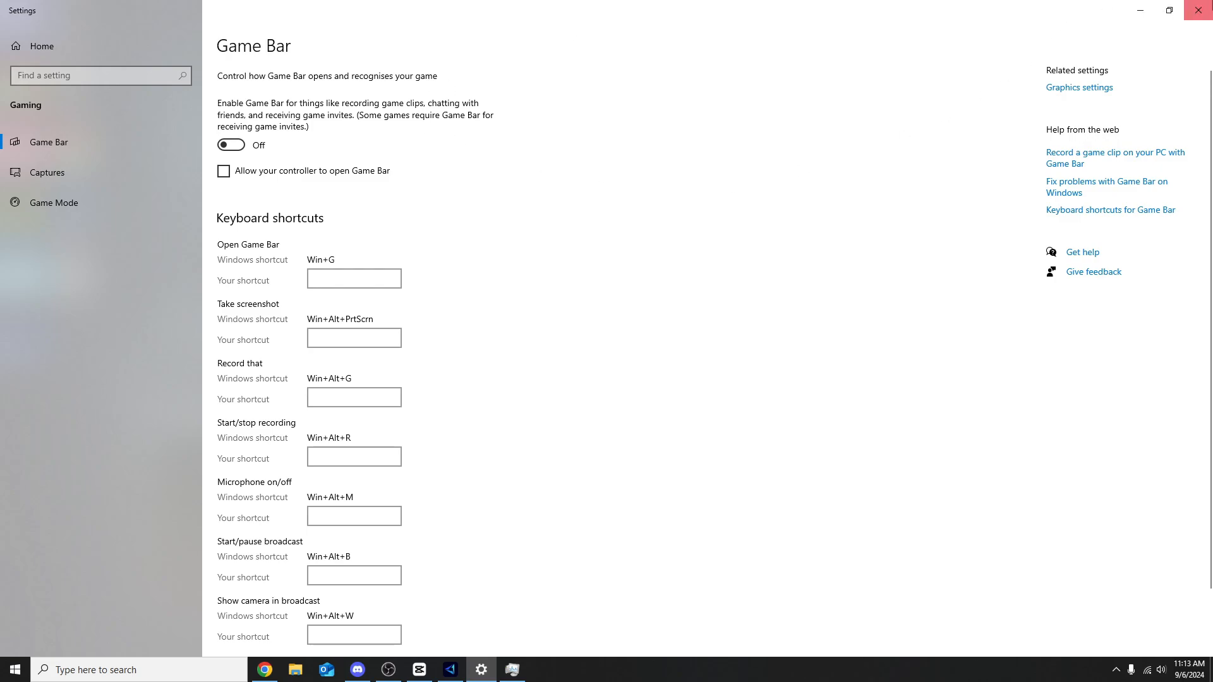
pyautogui.click(1198, 10)
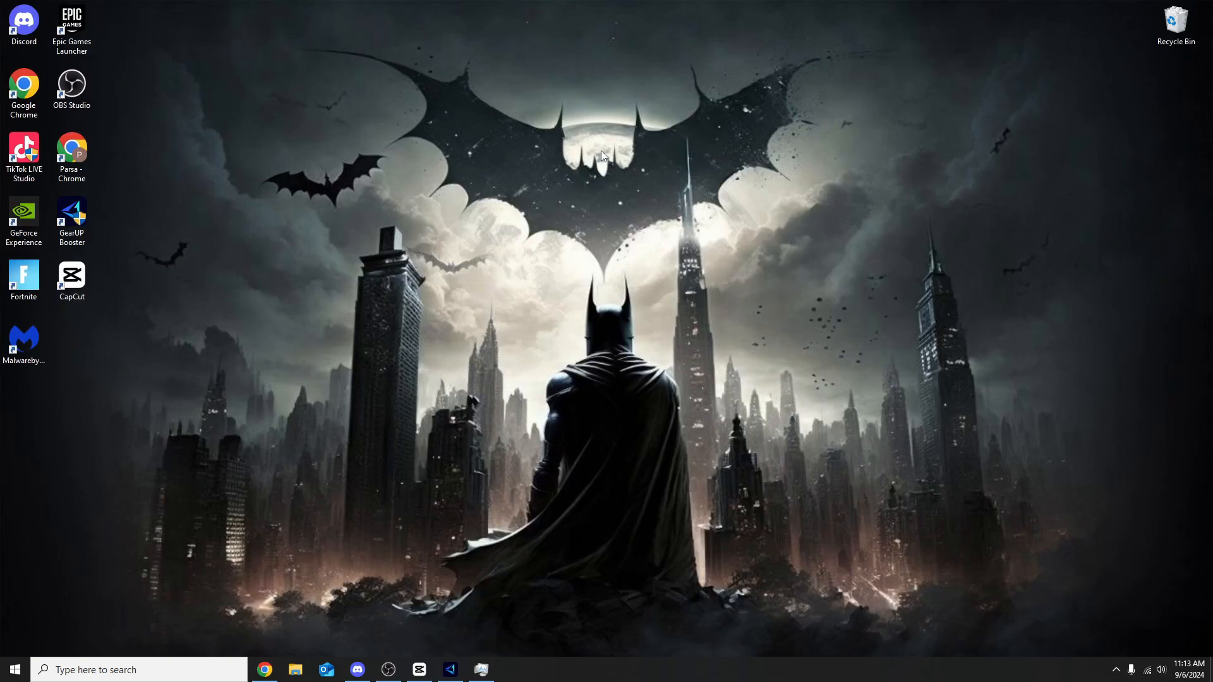